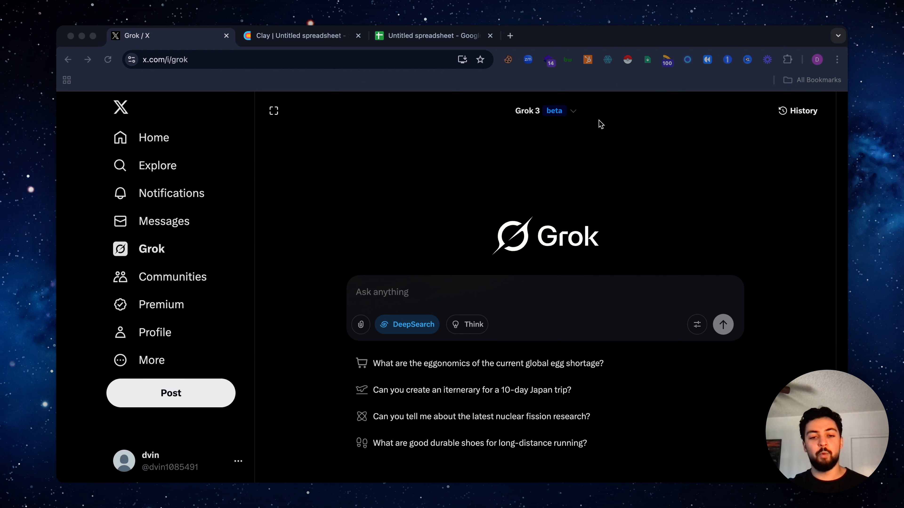
- Ask Grok with DeepSearch for all X profiles with the "web 3 engineer" topic that are managed by a single user, not a company
left_click(409, 284)
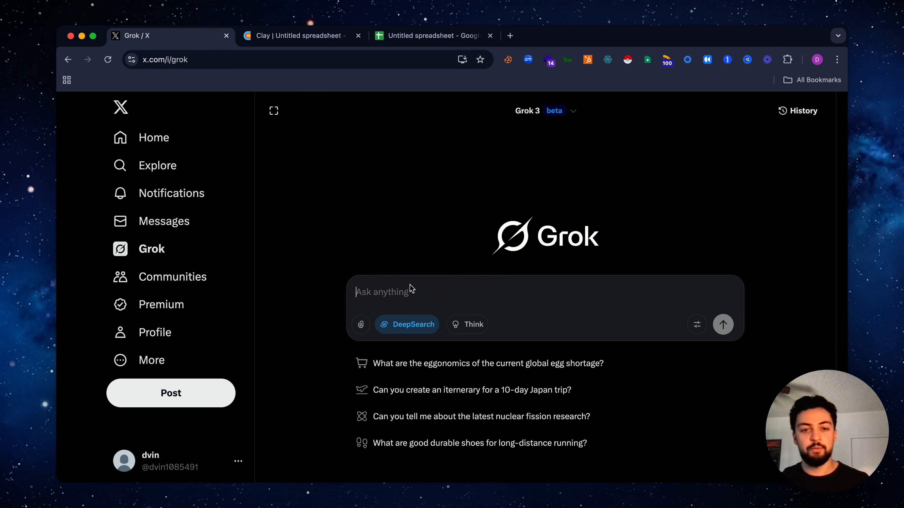
left_click_drag(388, 142, 307, 119)
key("super+c")
left_click(394, 284)
key("super+v")
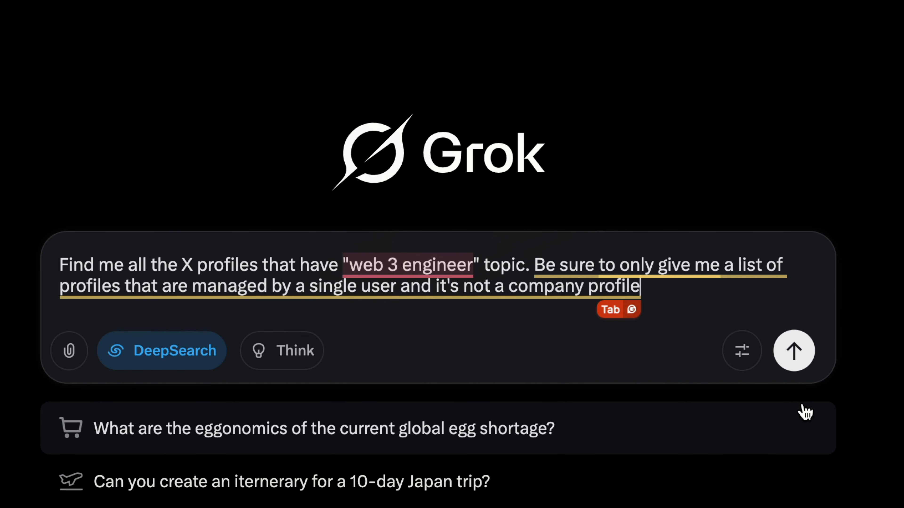
key("Return")
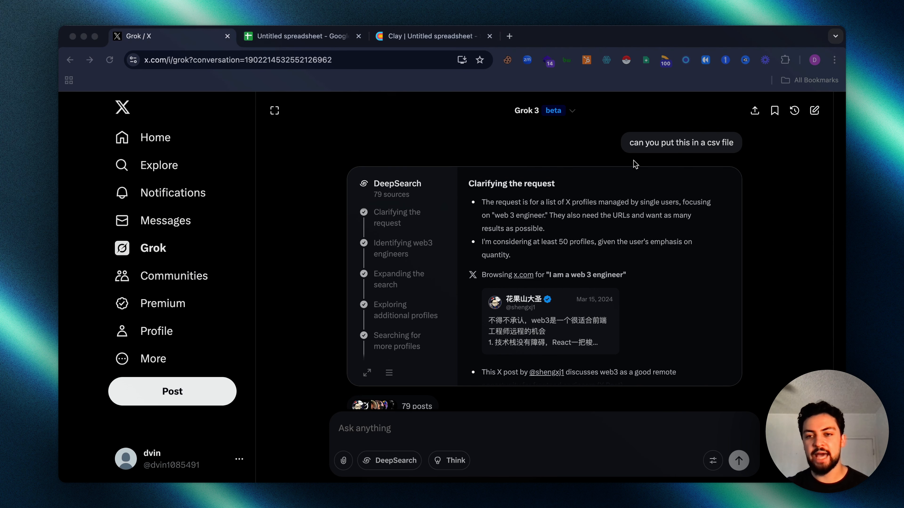
- Review the DeepSearch answer and its table of profile handles, URLs and descriptions from beginning to end
scroll(636, 326, "down", 5)
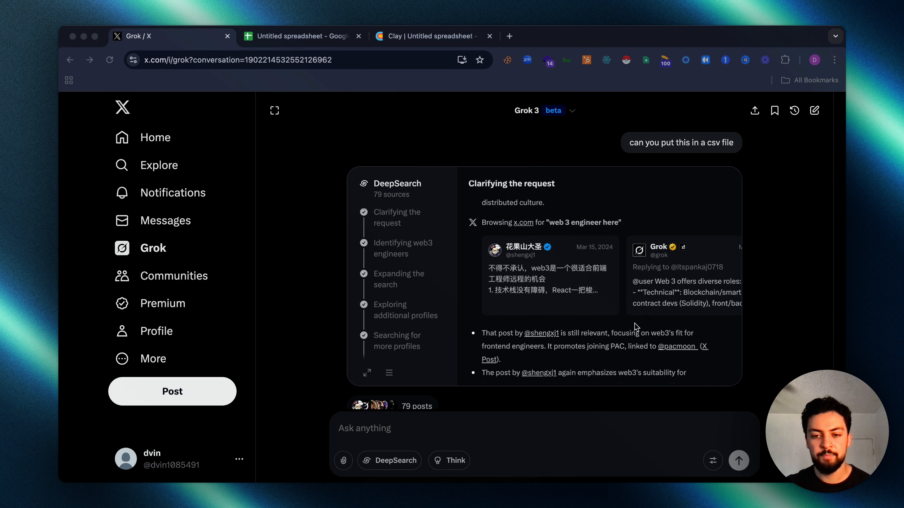
scroll(764, 364, "down", 15)
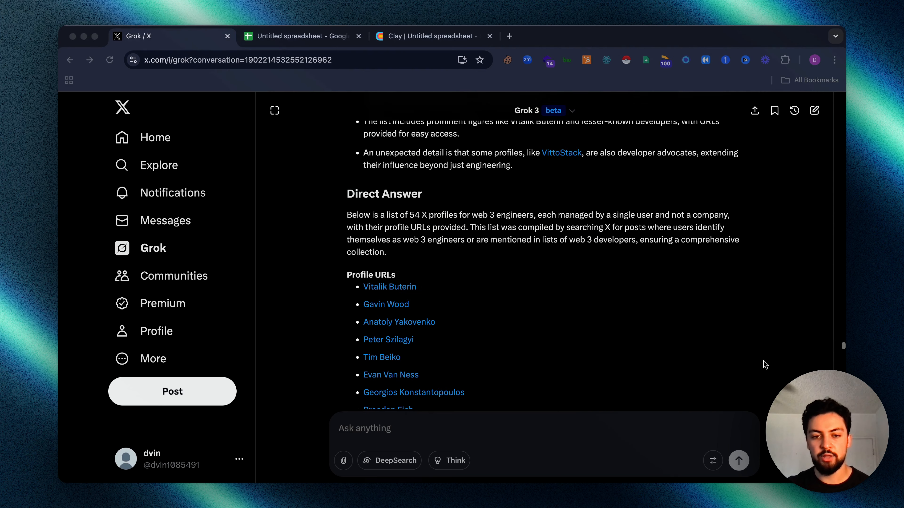
scroll(765, 365, "down", 15)
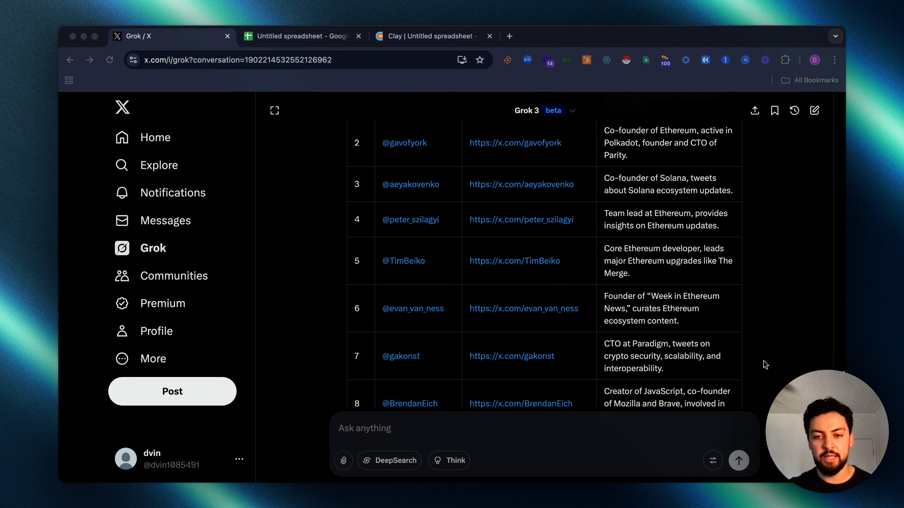
scroll(765, 364, "down", 5)
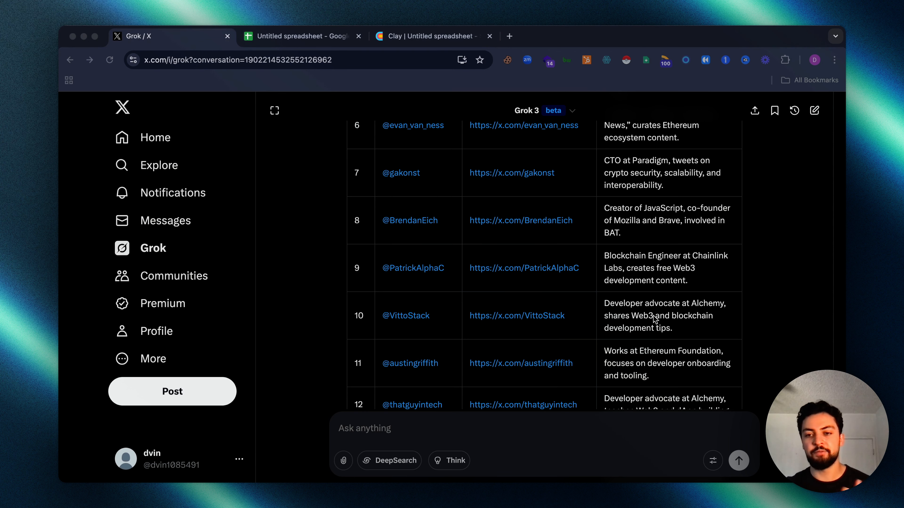
scroll(655, 319, "down", 4)
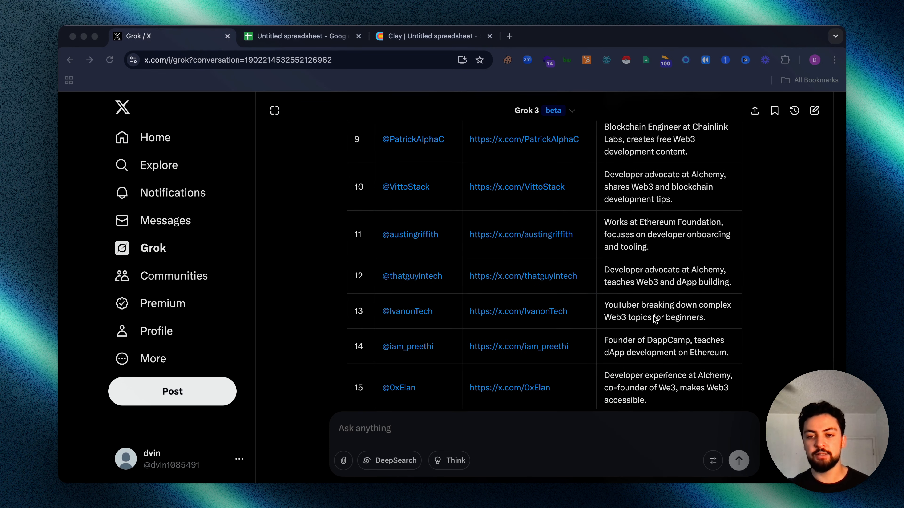
scroll(654, 319, "down", 6)
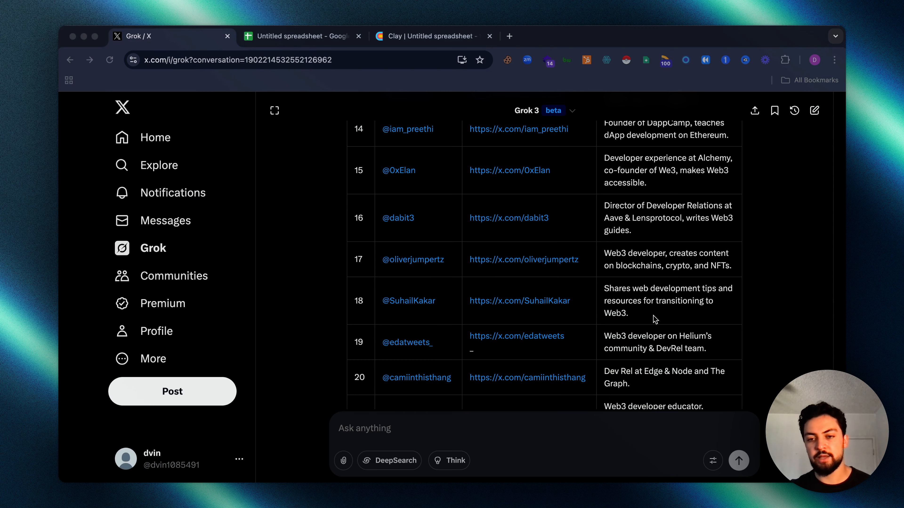
scroll(655, 319, "down", 3)
scroll(654, 317, "down", 4)
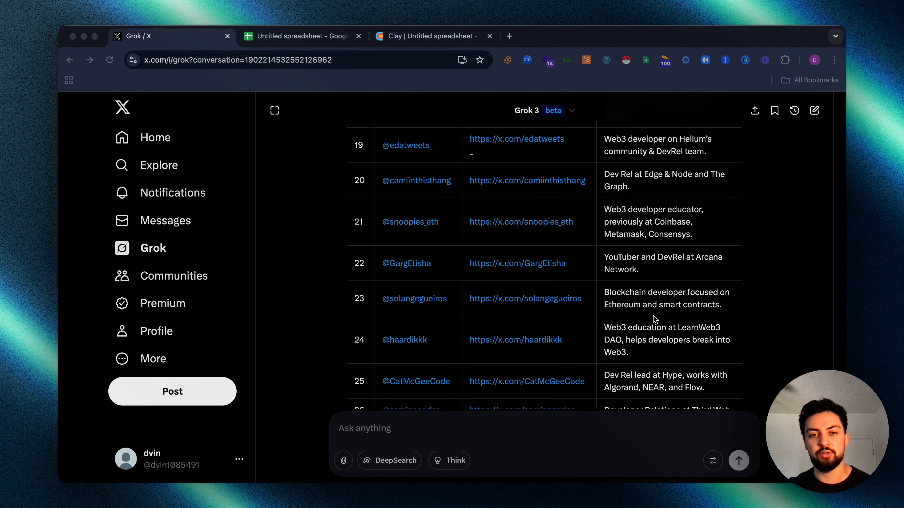
scroll(655, 319, "down", 6)
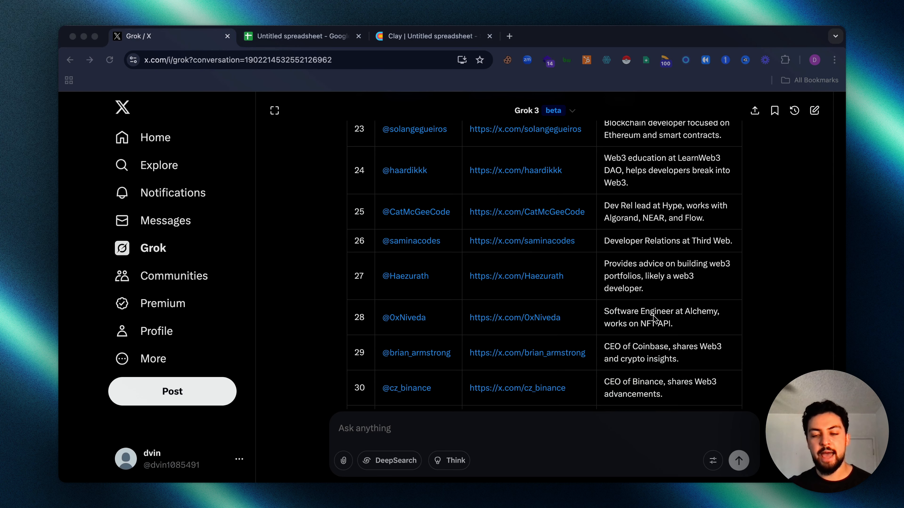
scroll(655, 319, "down", 20)
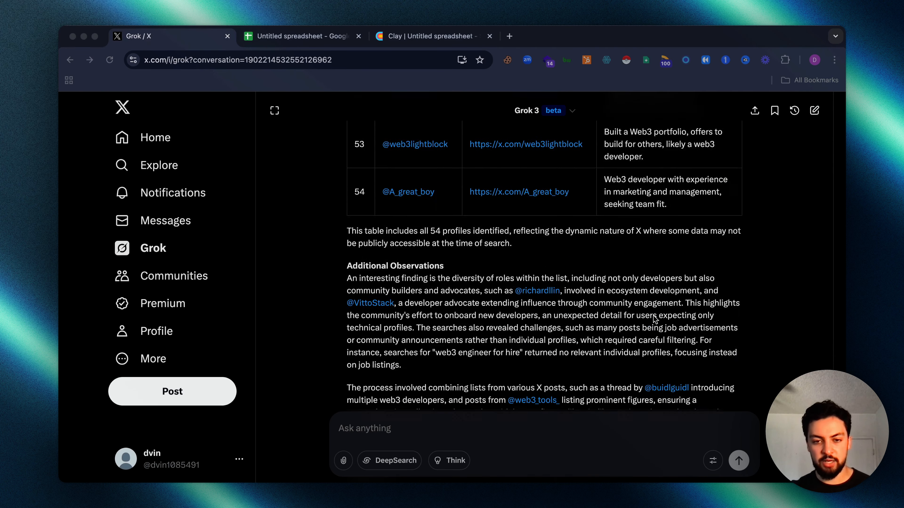
- Copy the CSV block with Handle and URL from the Grok answer and paste it into the empty Google Sheets spreadsheet from cell A1
scroll(654, 318, "down", 20)
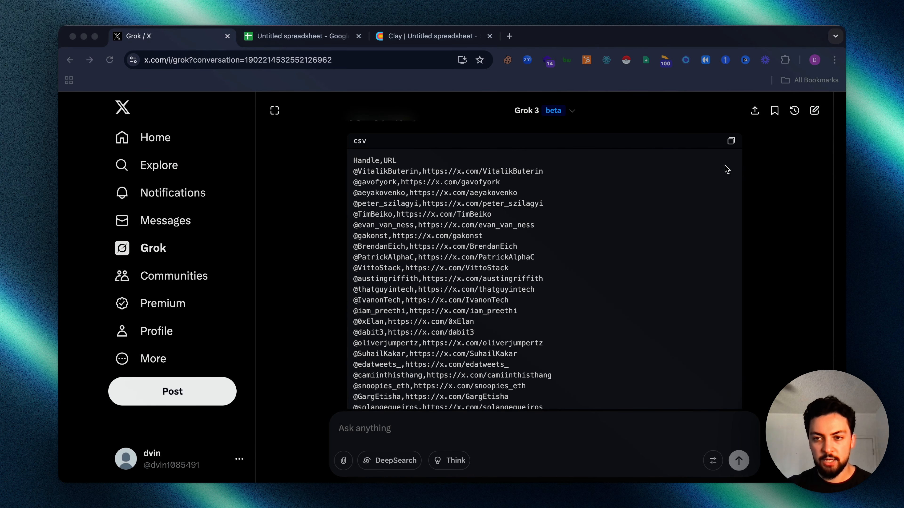
left_click(730, 141)
left_click(284, 38)
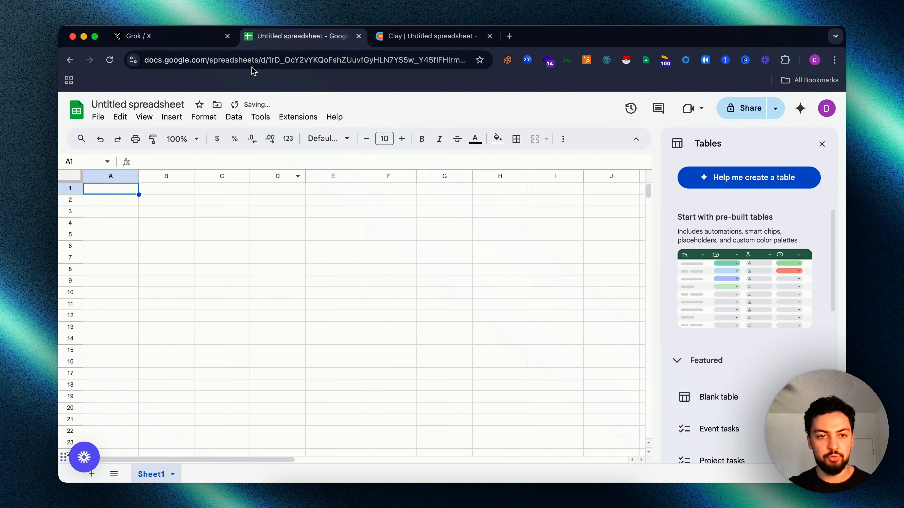
key("super+v")
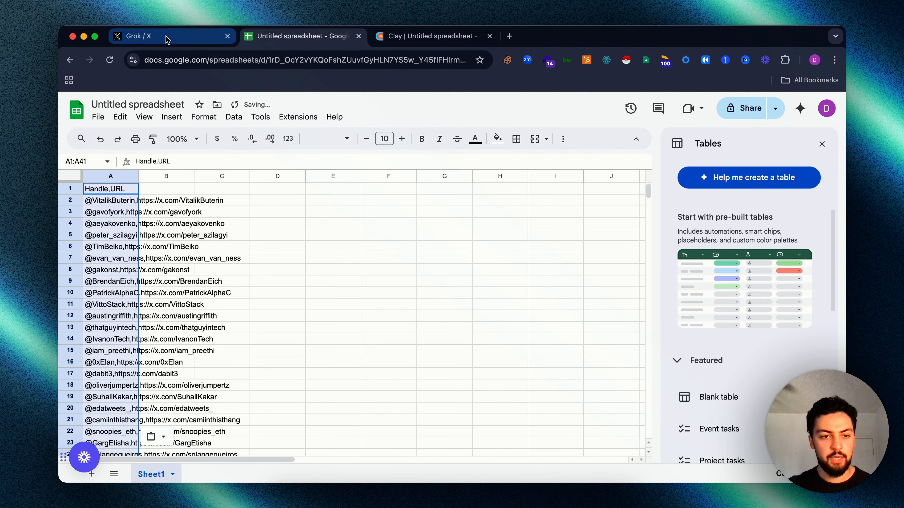
- Copy the second Grok CSV block with Handle, URL and Description and paste it below the first list in the spreadsheet, at A42
left_click(167, 39)
scroll(569, 352, "down", 10)
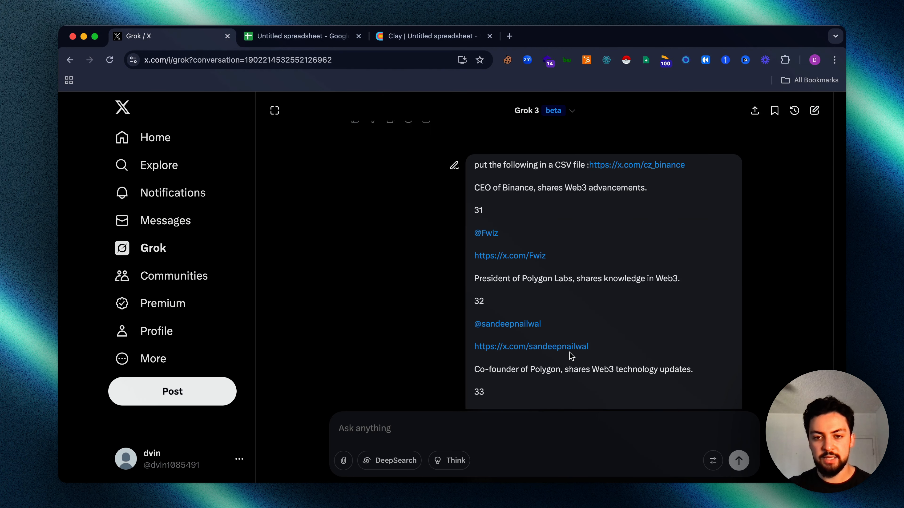
scroll(568, 352, "down", 20)
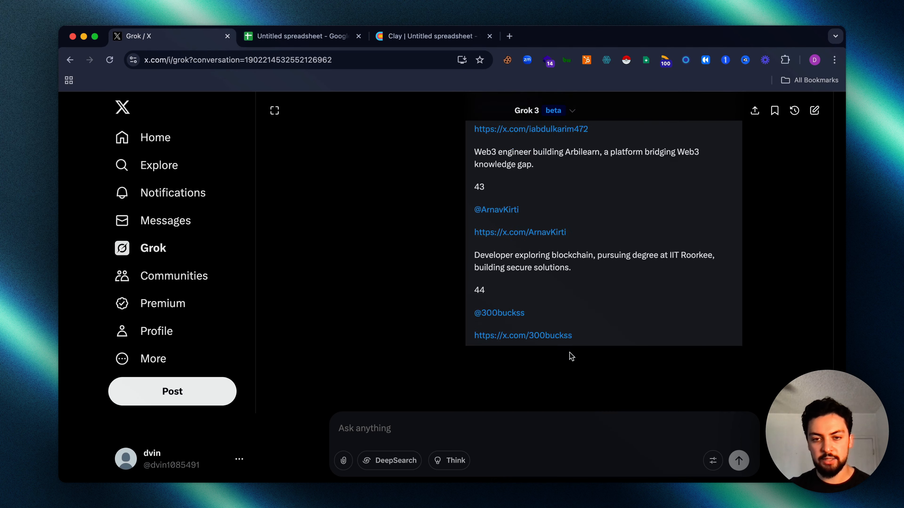
scroll(569, 352, "down", 20)
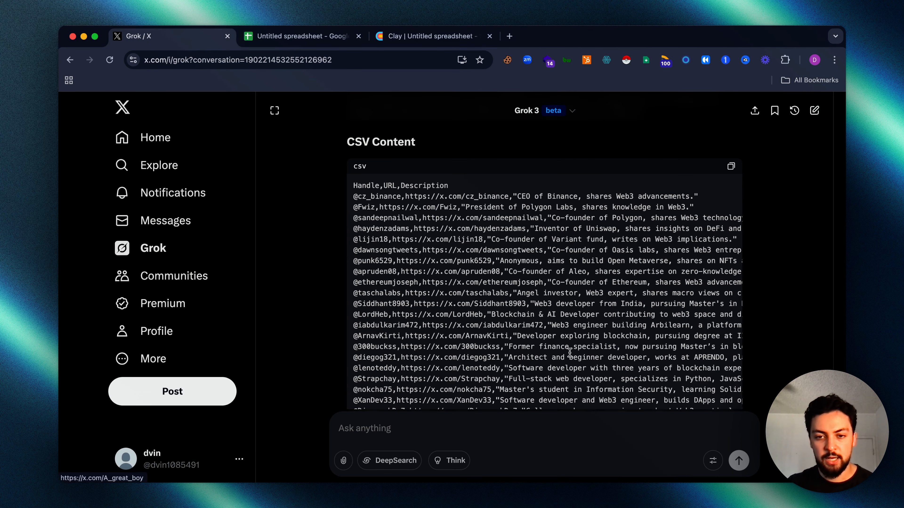
left_click(730, 166)
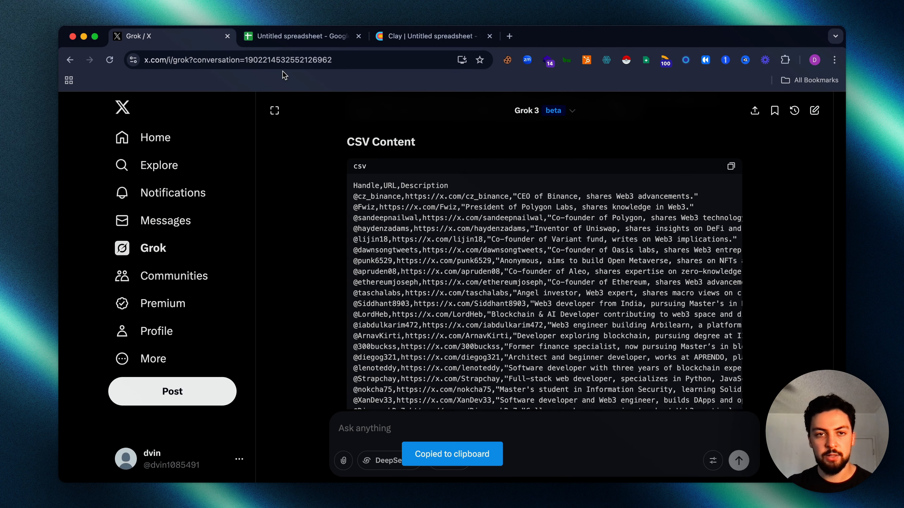
left_click(263, 36)
scroll(181, 351, "down", 5)
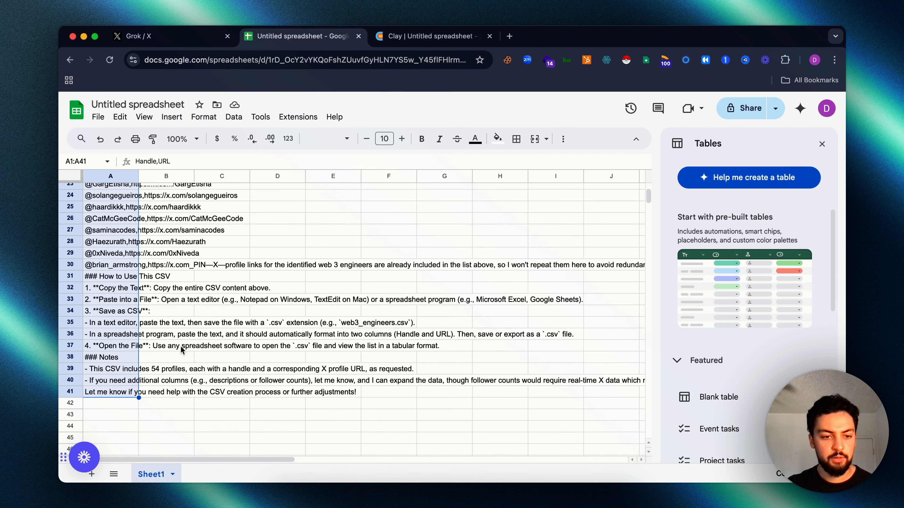
left_click(108, 404)
key("super+v")
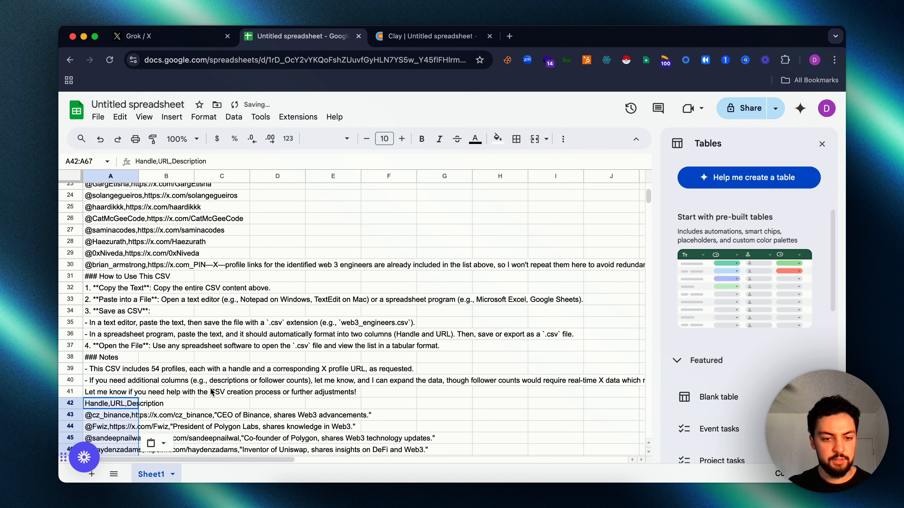
- Delete the cells A31:F41 holding the CSV usage instructions and notes, shifting the cells below up
left_click_drag(362, 394, 94, 277)
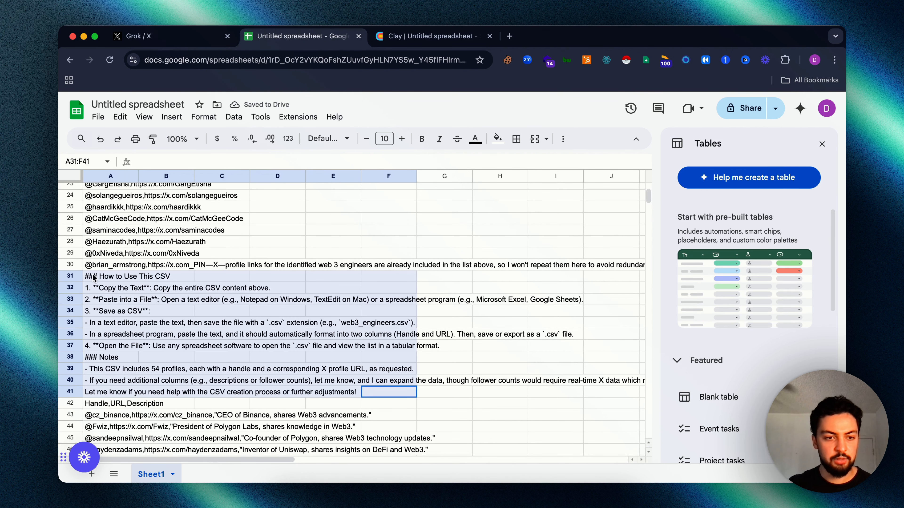
right_click(93, 277)
mouse_move(125, 330)
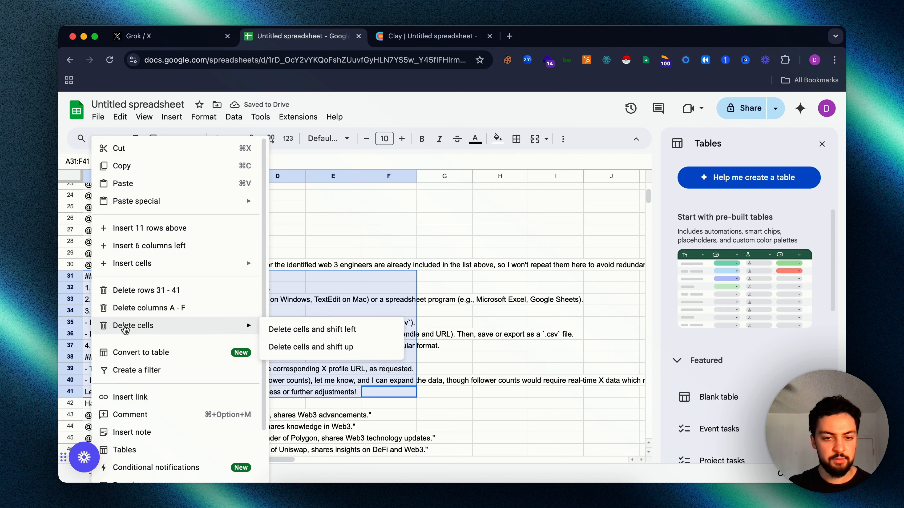
left_click(344, 344)
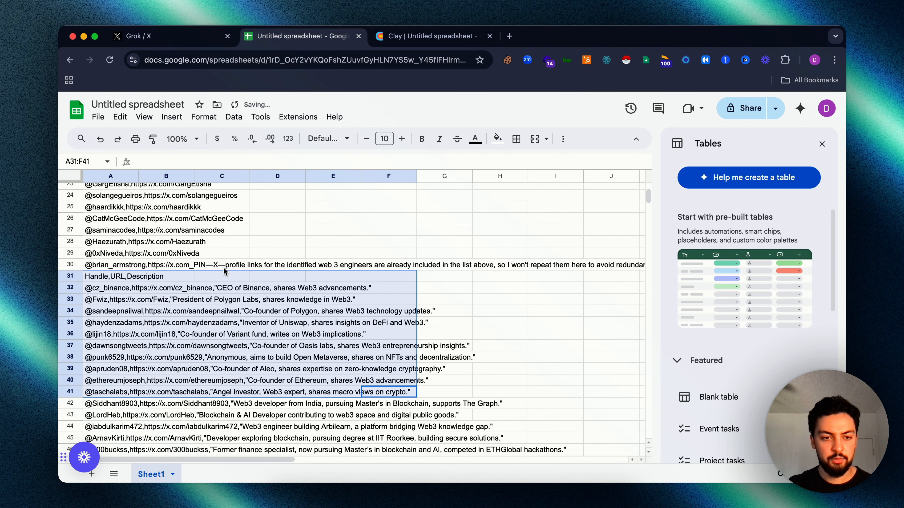
- Delete the repeated "Handle,URL,Description" header cells A31:C31 and shift the cells below up
left_click_drag(222, 276, 166, 276)
right_click(166, 277)
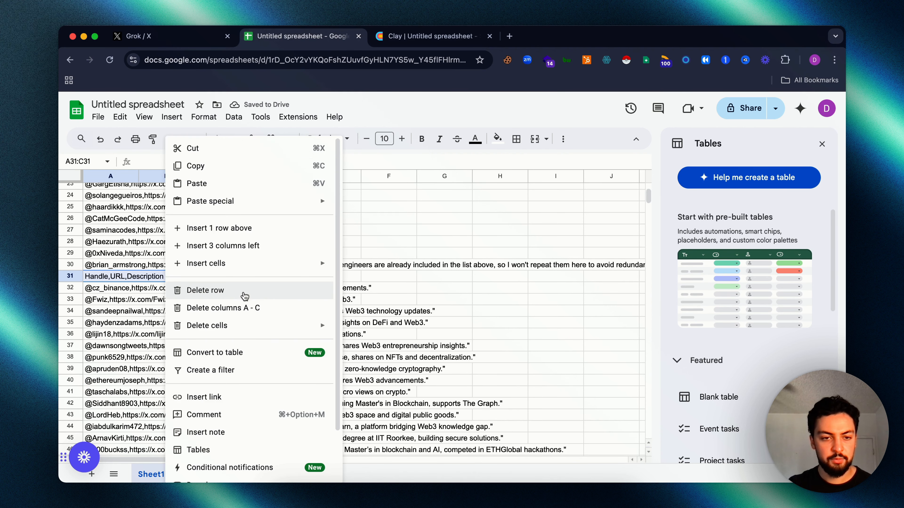
mouse_move(262, 319)
left_click(370, 348)
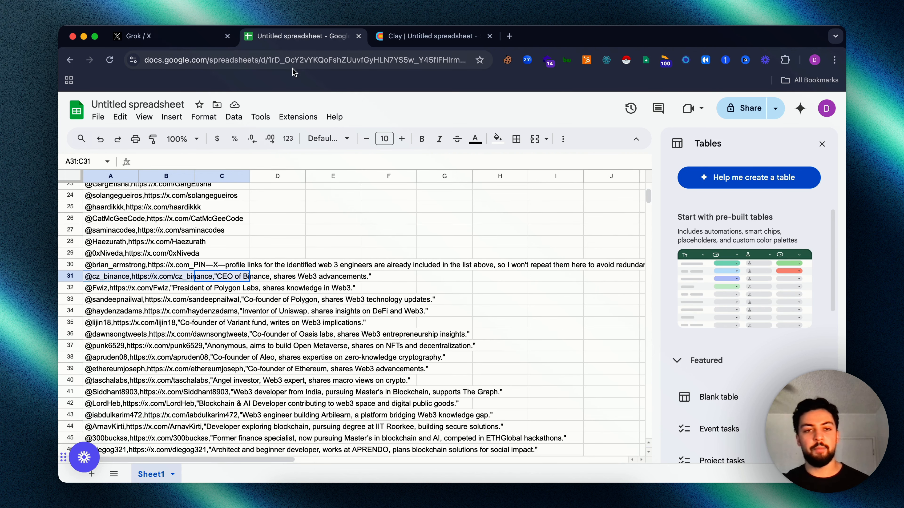
- Switch to the Clay table and inspect the full content of the first Handle,URL cell
left_click(391, 39)
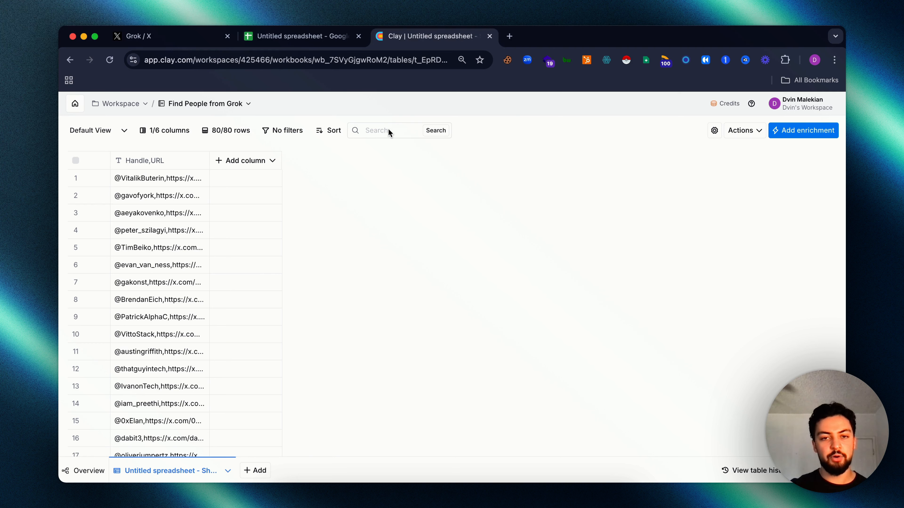
key("super+Tab")
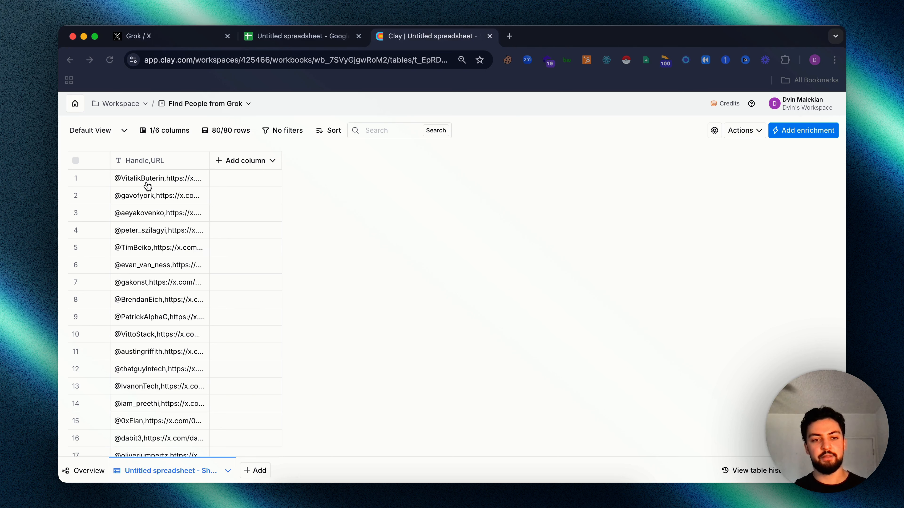
double_click(174, 182)
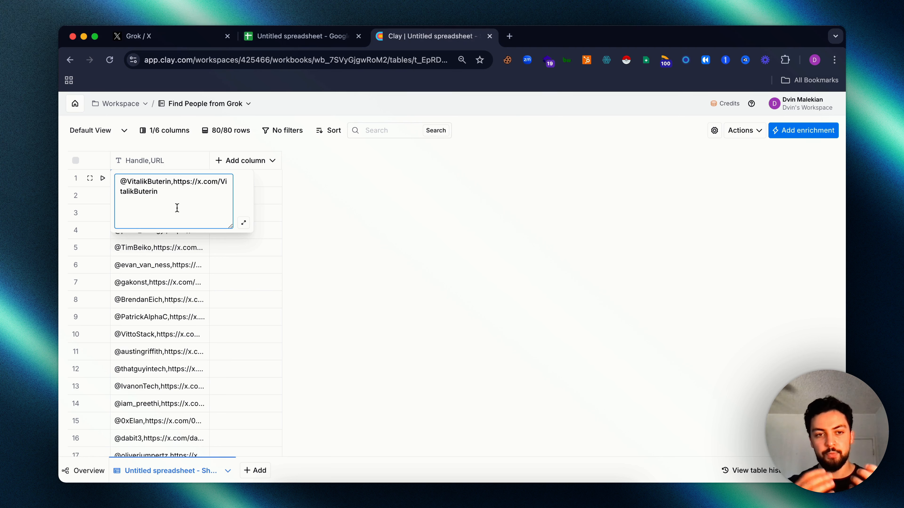
left_click(213, 141)
- Insert a formula column to the right of the Handle,URL column
left_click(167, 165)
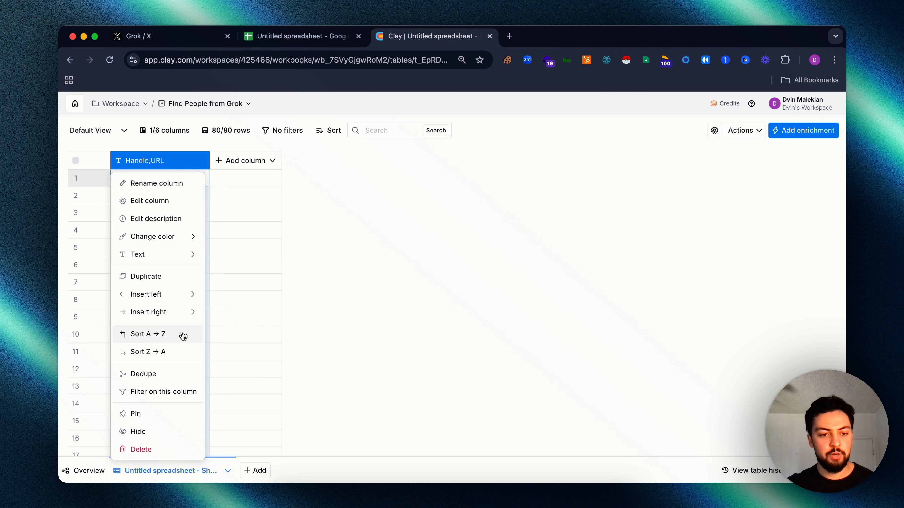
mouse_move(191, 309)
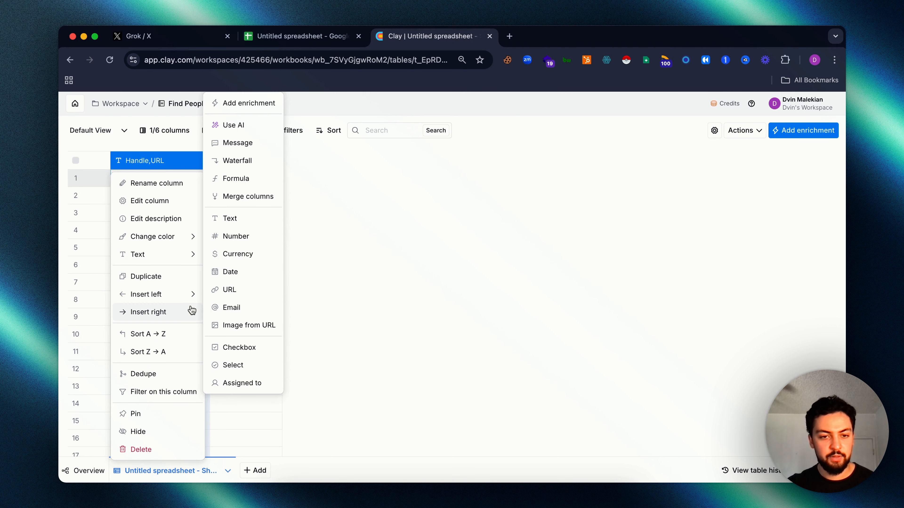
left_click(246, 180)
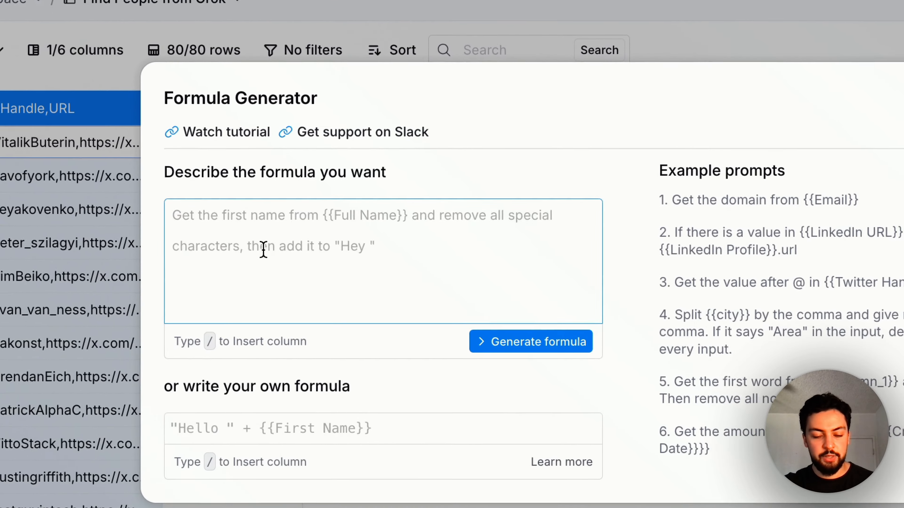
- Describe the formula as: separate anything that comes after "," in the Handle,URL column, inserted as a column reference
type("seperat")
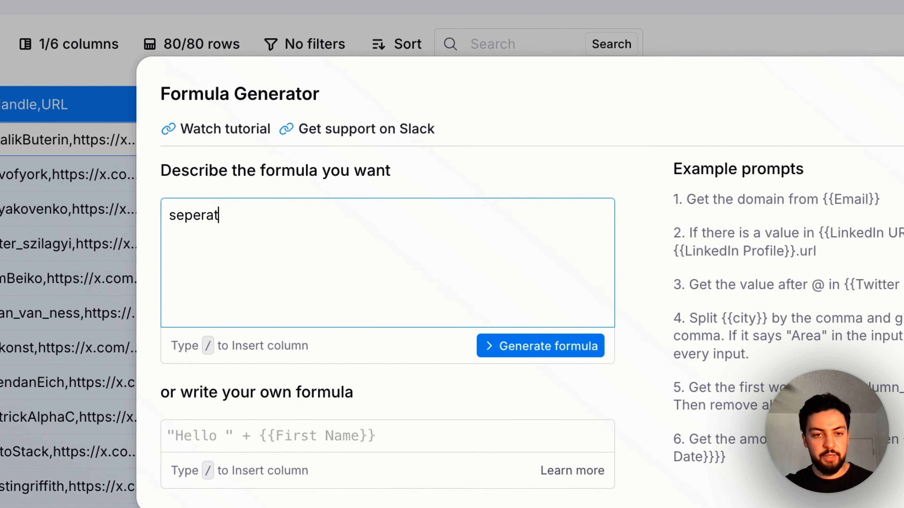
type("e")
right_click(201, 226)
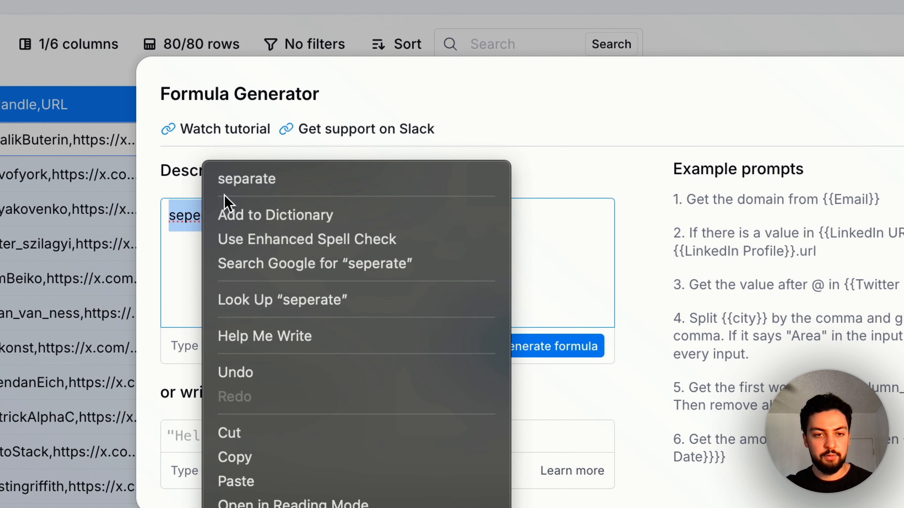
left_click(235, 179)
type("a")
key("BackSpace")
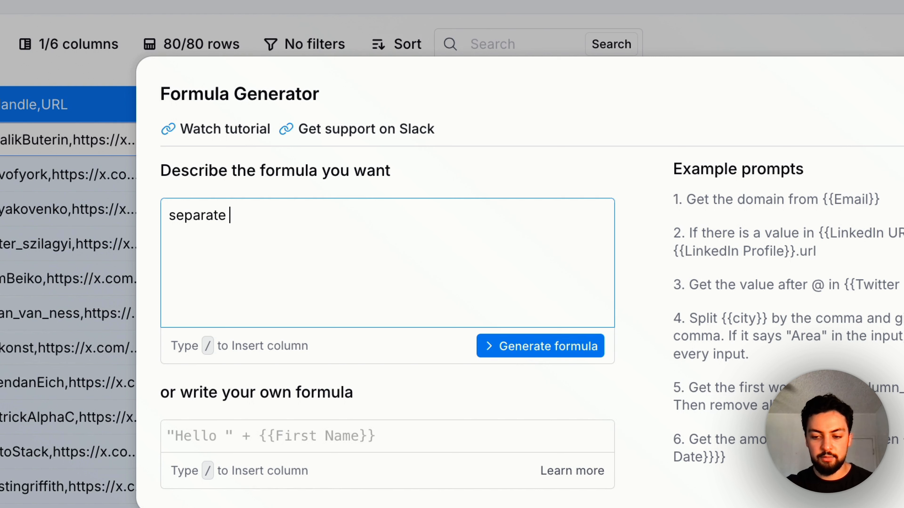
type("anything that ")
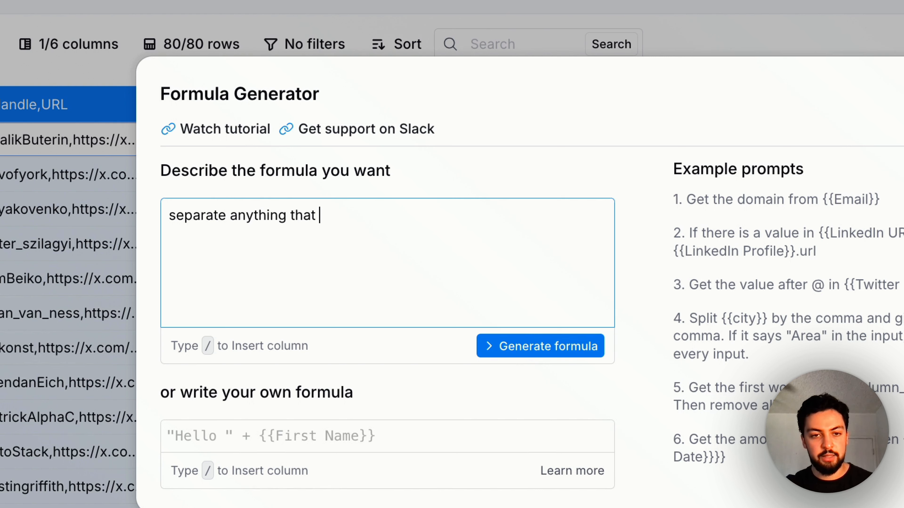
type("comes after \"")
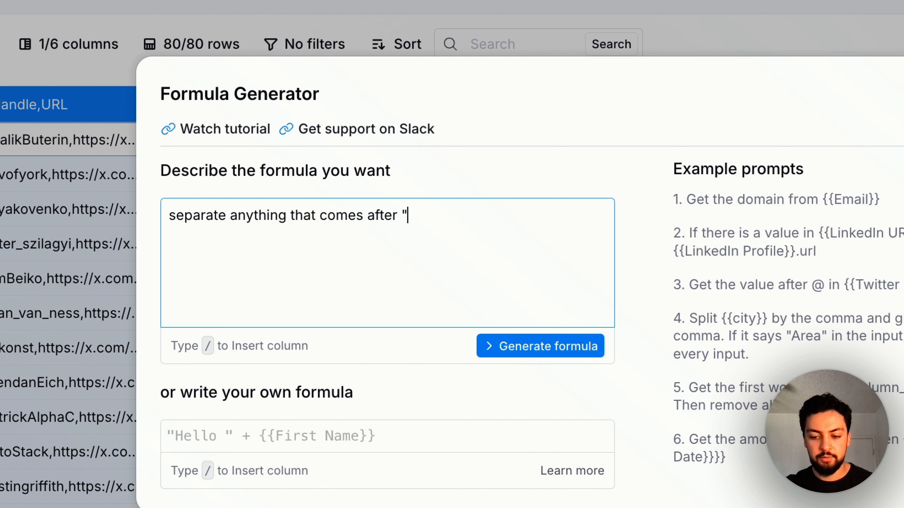
type(",\"")
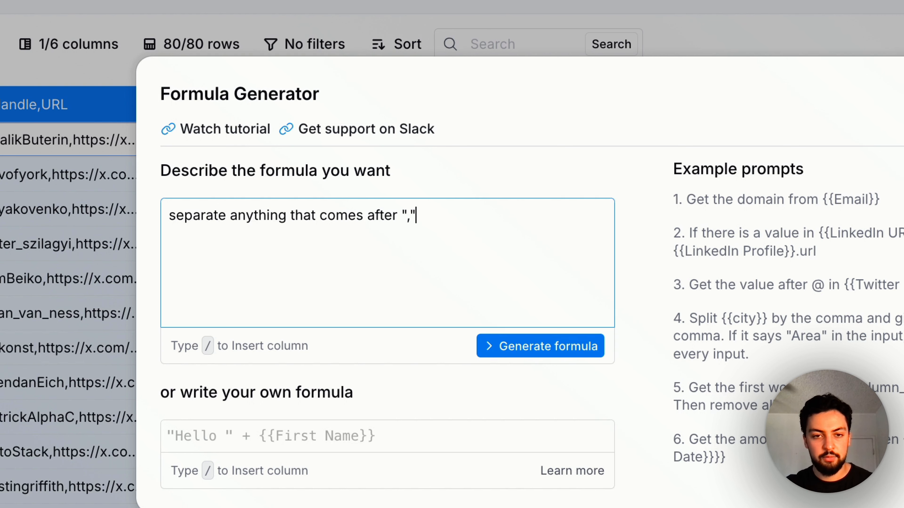
type(" in /")
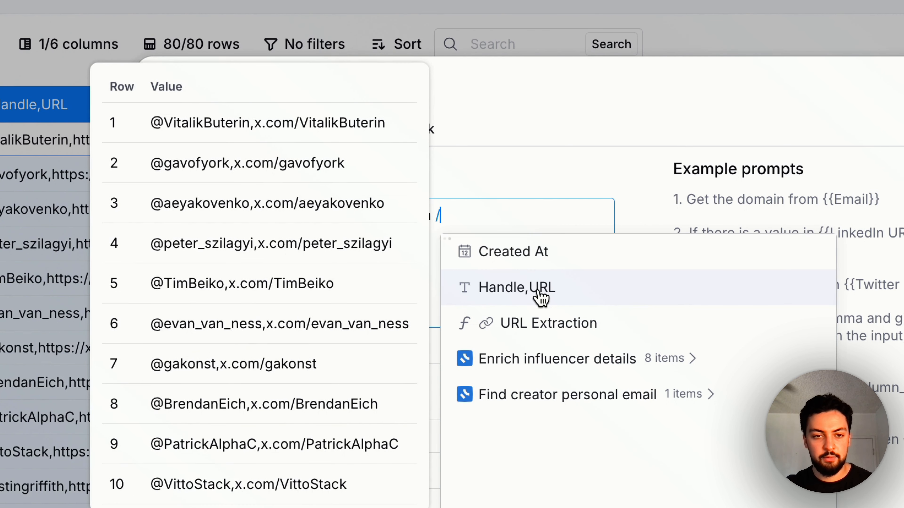
left_click(539, 293)
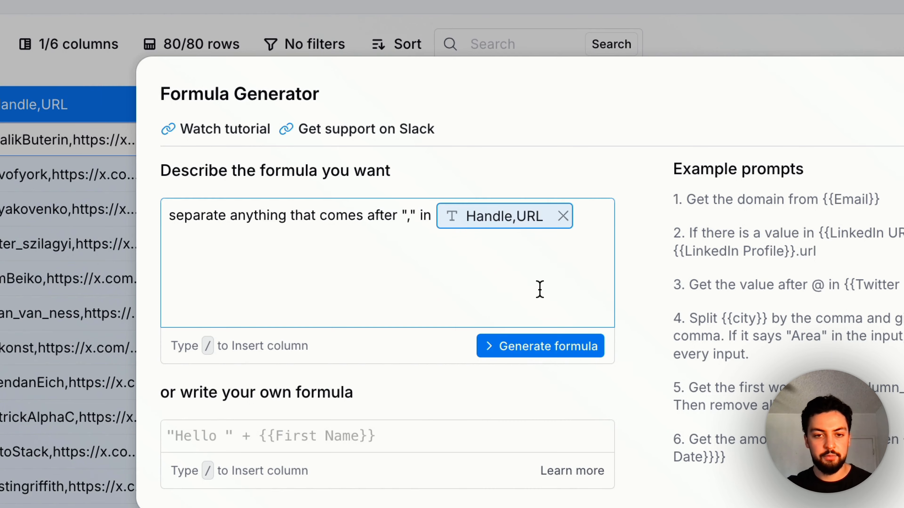
- Generate the formula from the description, check its sample outputs against the source values, and save it as correct
left_click(548, 343)
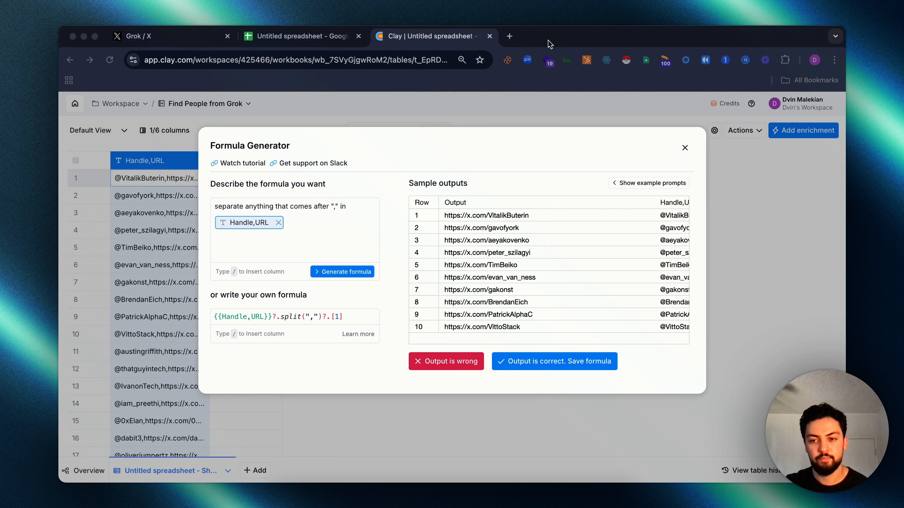
scroll(568, 278, "right", 3)
scroll(568, 278, "left", 3)
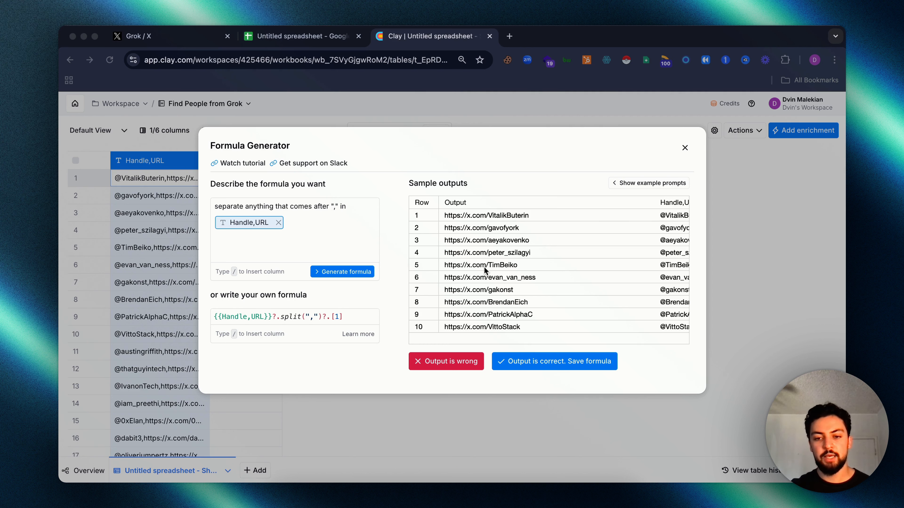
left_click(535, 367)
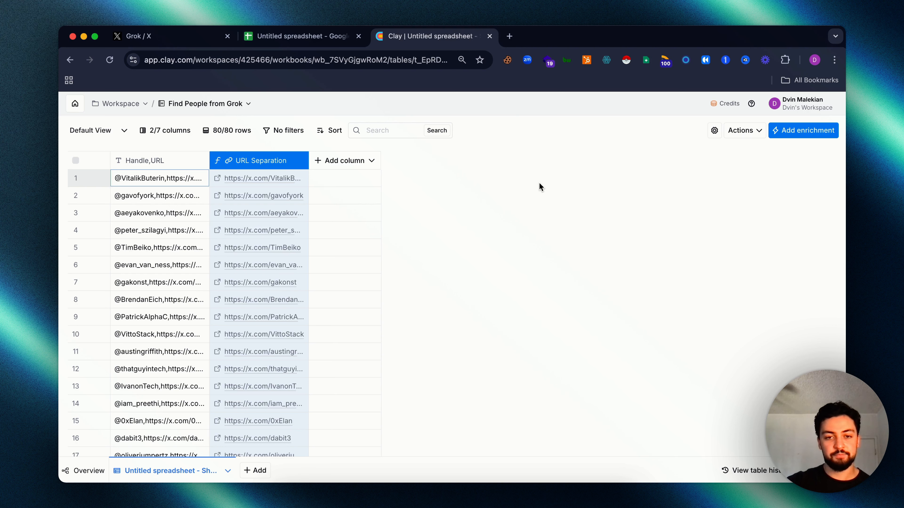
- Search the enrichments for "influe" and add Enrich influencer details from Influencers.club
left_click(803, 131)
left_click(425, 38)
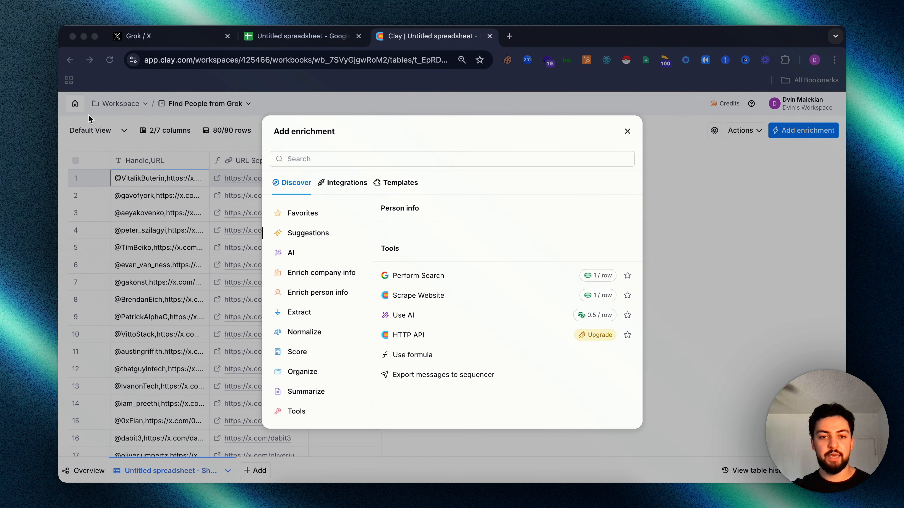
left_click(376, 167)
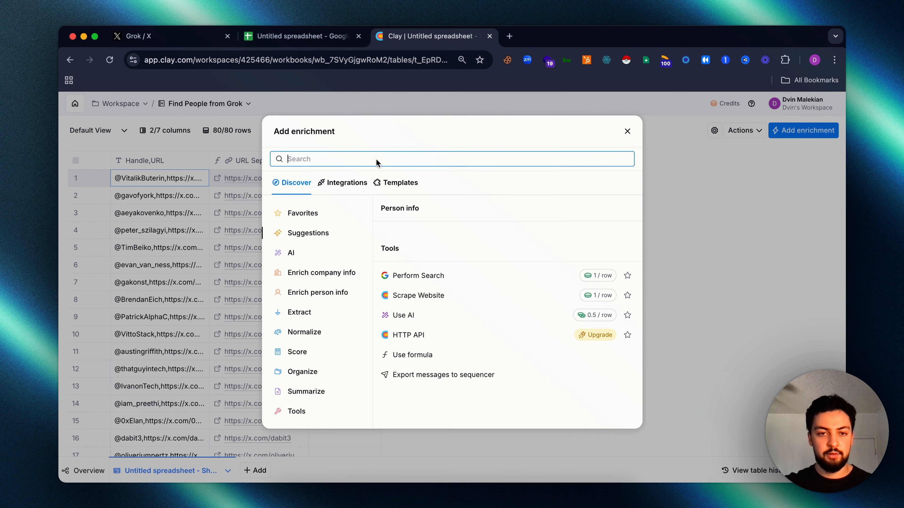
type("influe")
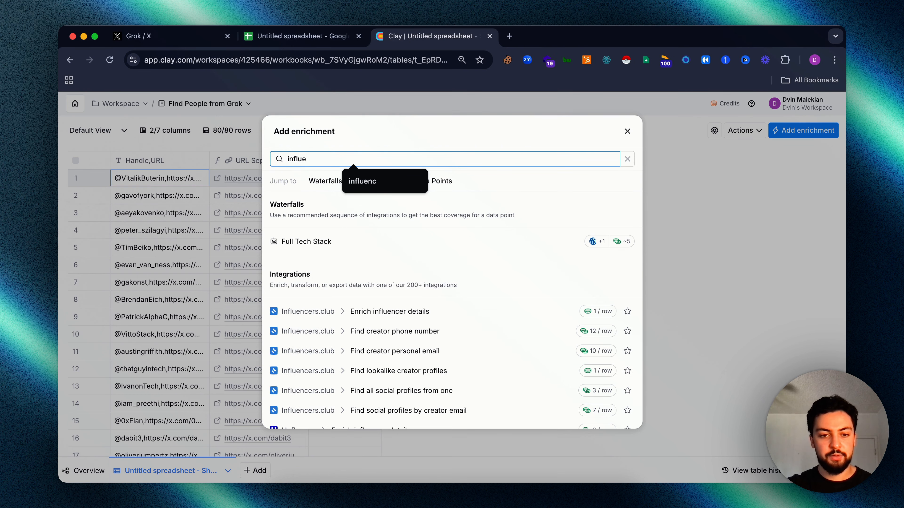
left_click(456, 312)
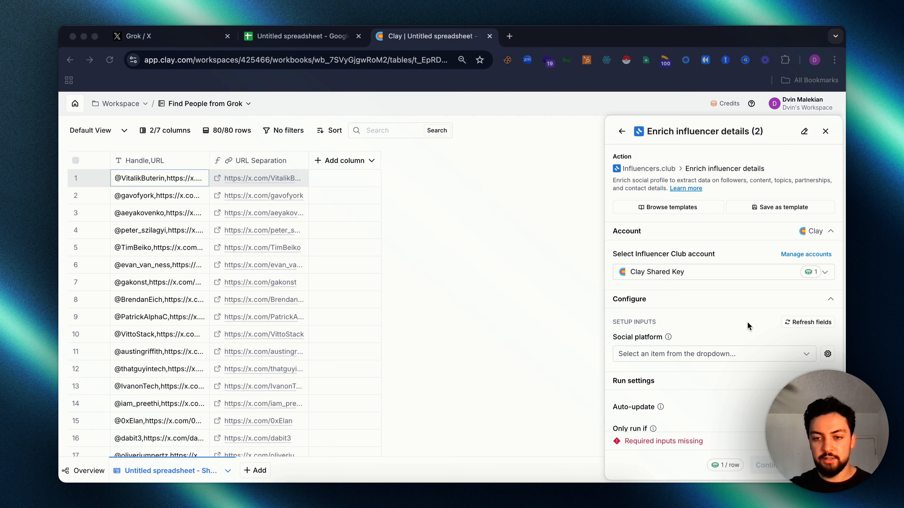
- Set the enrichment's social platform to X.com, use Handle,URL as the username or profile URL, and continue to add fields
left_click(716, 359)
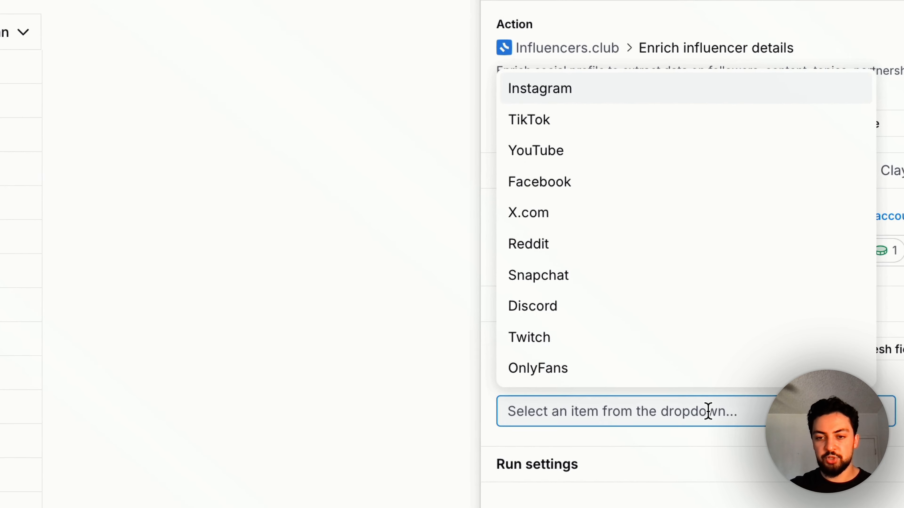
left_click(575, 212)
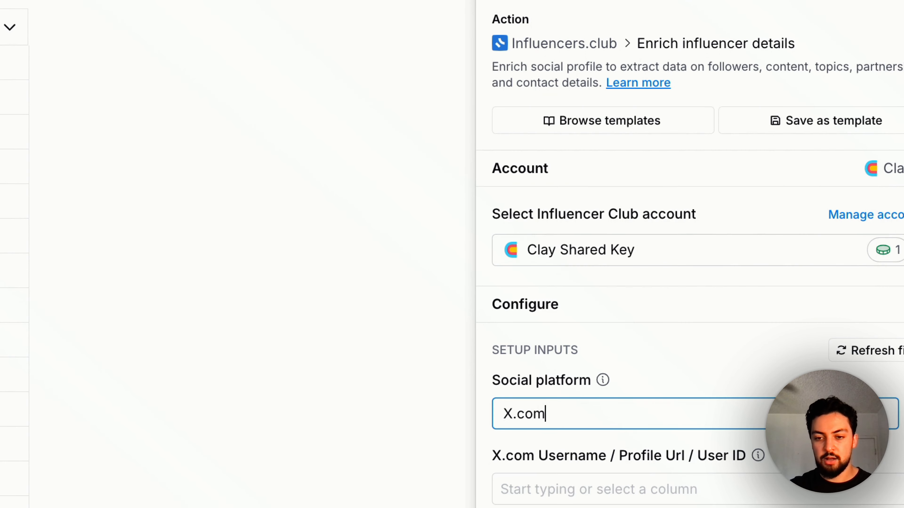
left_click(663, 493)
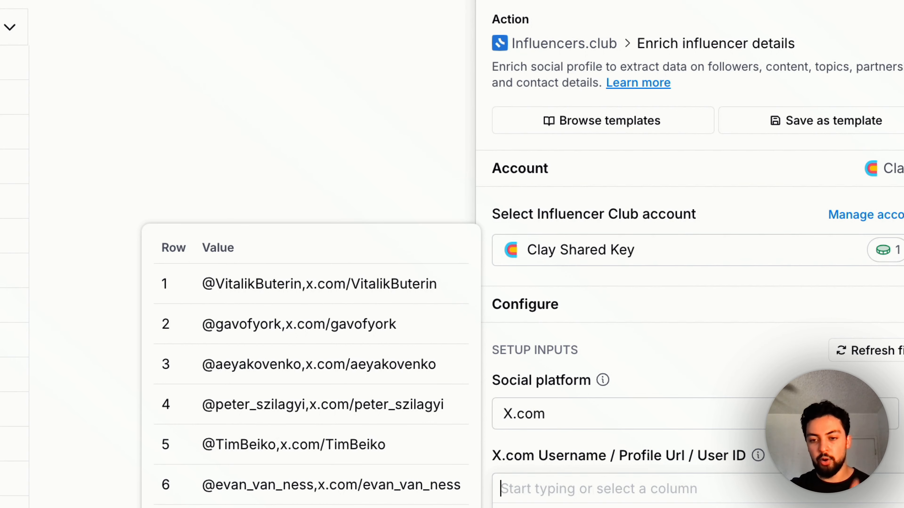
left_click(605, 507)
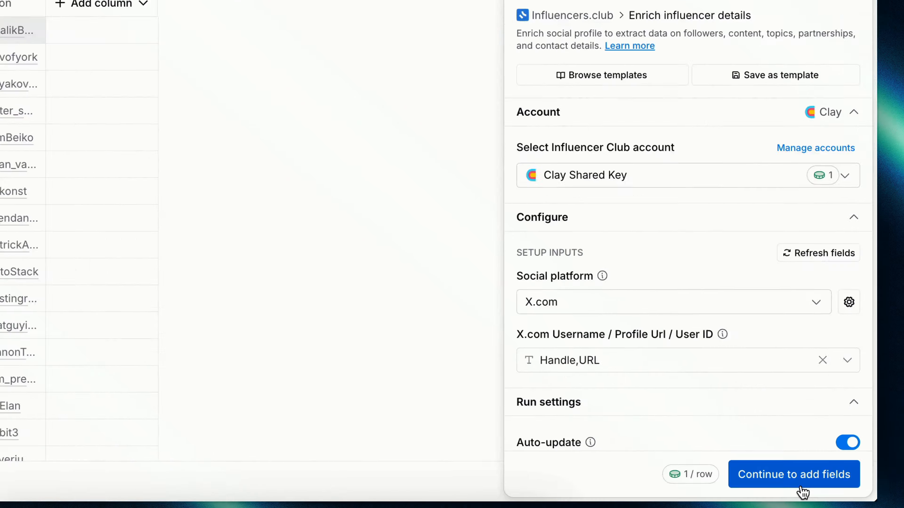
left_click(781, 496)
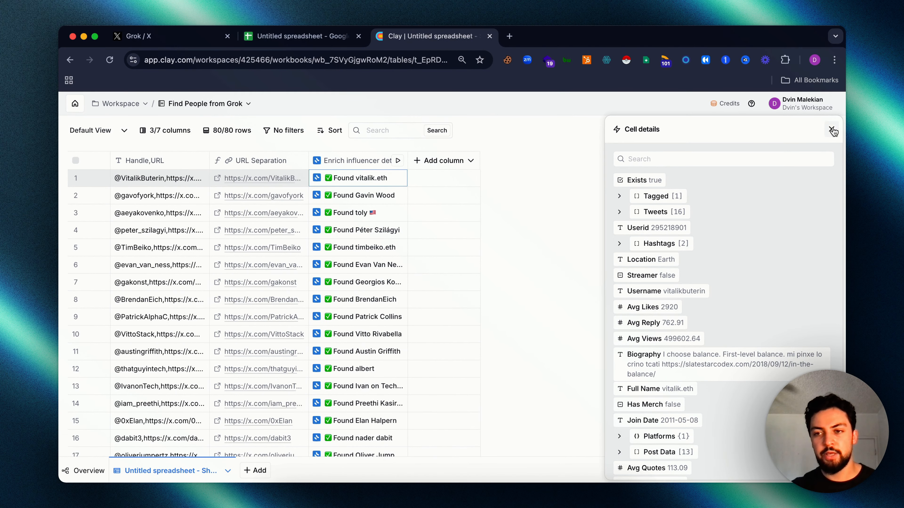
- Close the cell details and look through the Enrich influencer details results across the table's rows
left_click(832, 127)
scroll(348, 327, "down", 12)
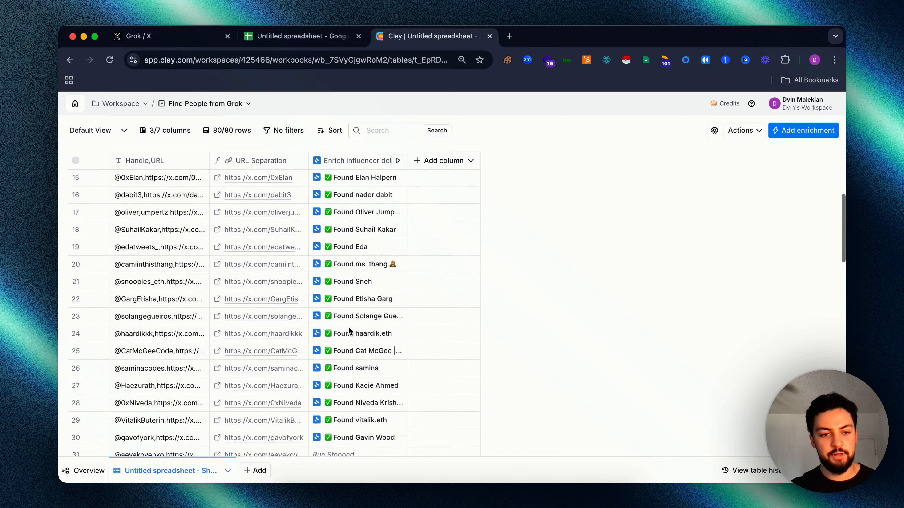
scroll(348, 327, "down", 12)
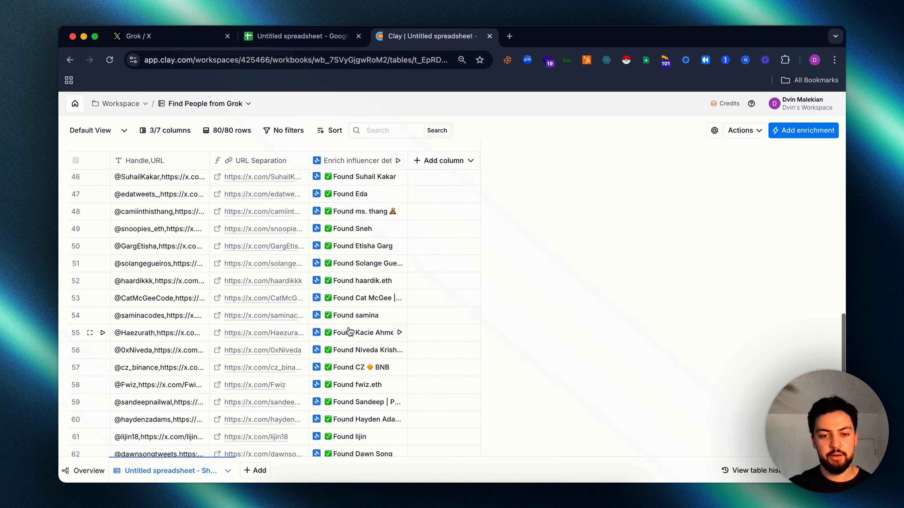
scroll(350, 326, "up", 20)
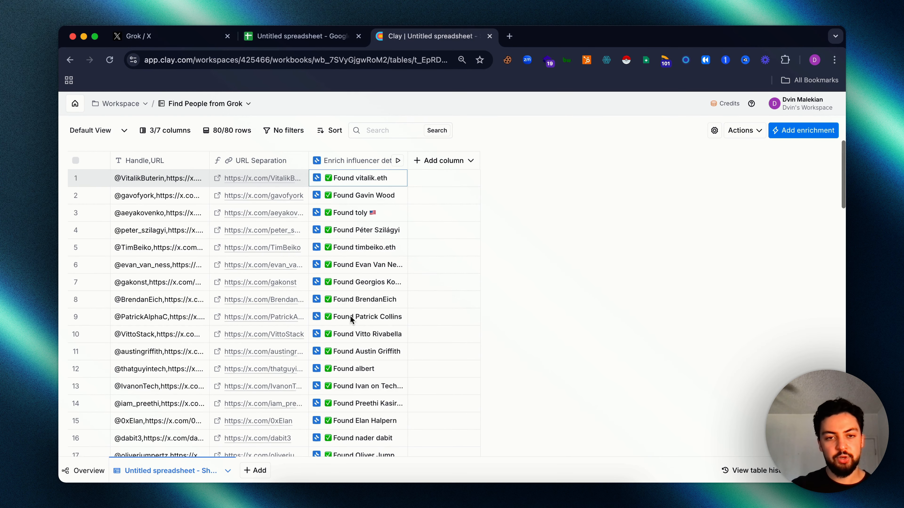
- Open the first row's enrichment details and examine the profile data, such as engagement averages, biography, links and follower figures
left_click(343, 181)
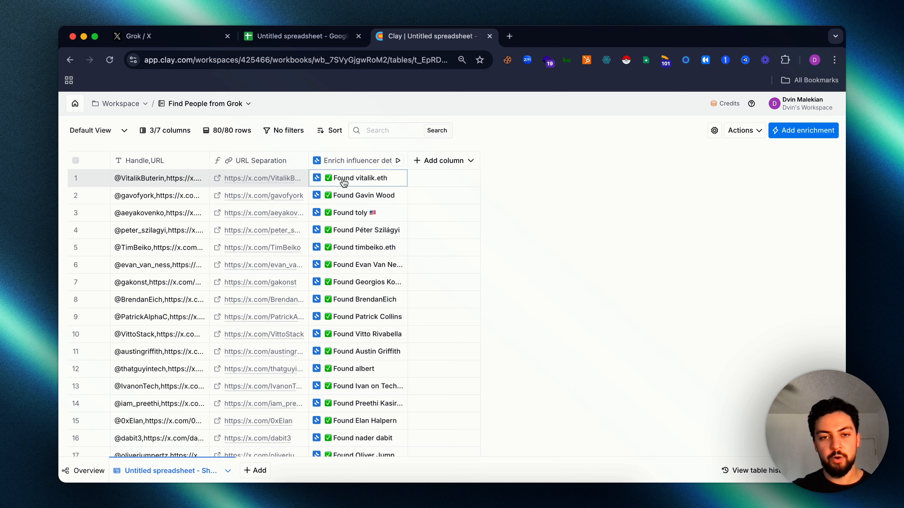
left_click(343, 182)
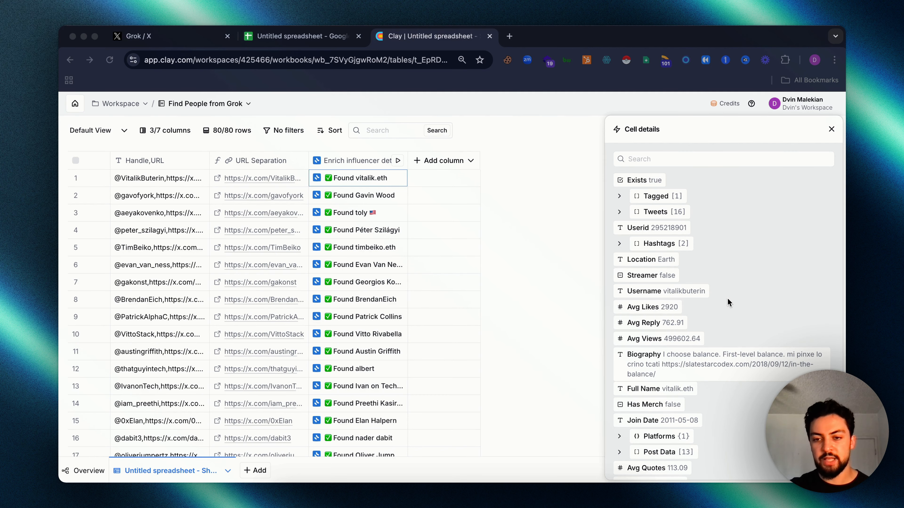
scroll(653, 359, "down", 3)
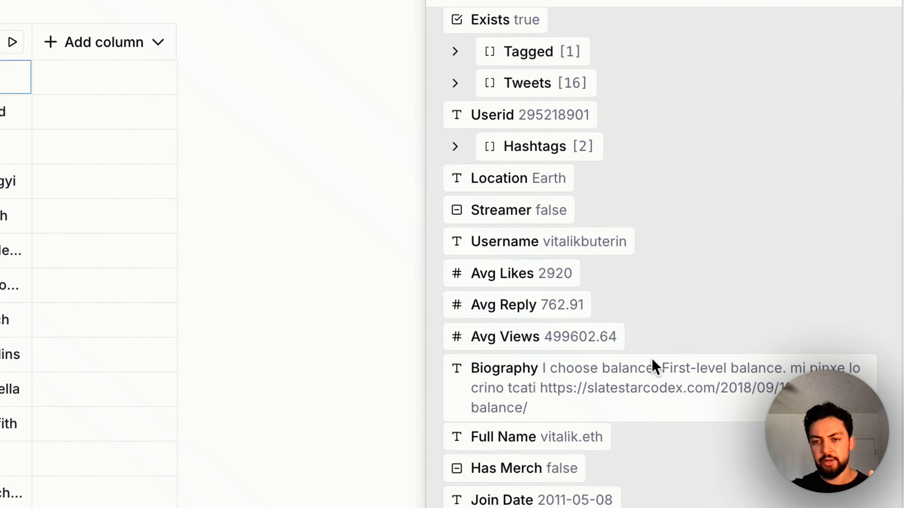
scroll(652, 358, "down", 10)
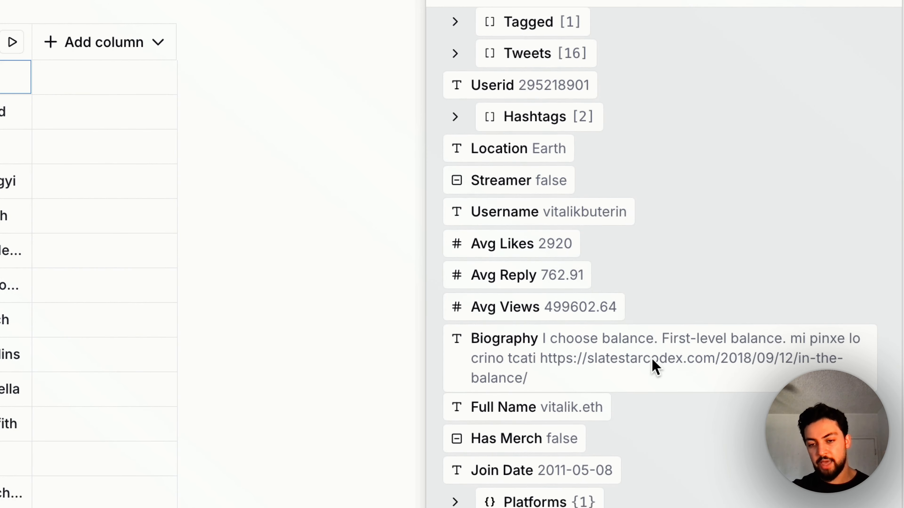
scroll(652, 359, "down", 8)
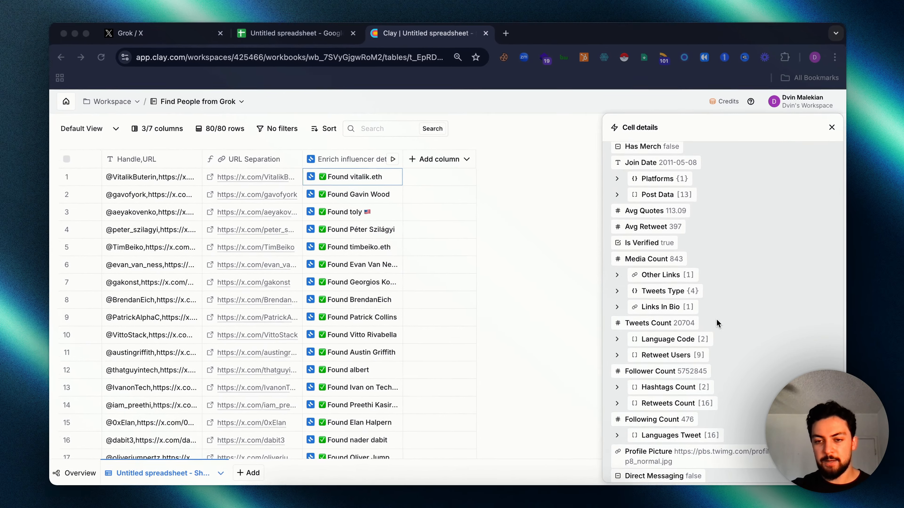
scroll(576, 341, "down", 3)
scroll(680, 310, "down", 4)
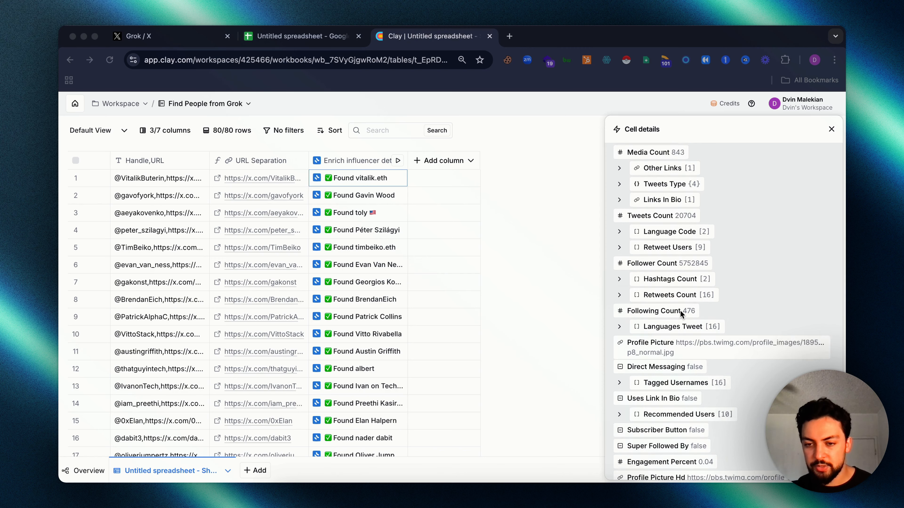
scroll(715, 356, "down", 5)
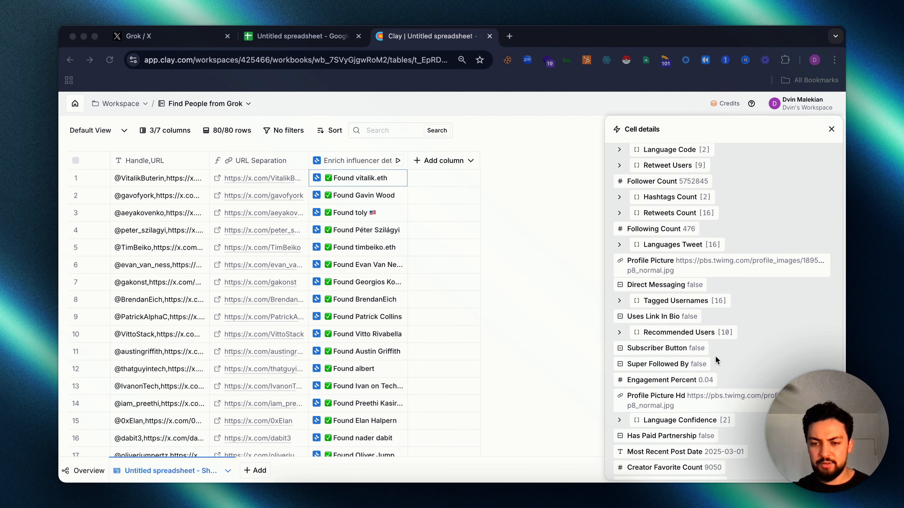
scroll(715, 356, "up", 15)
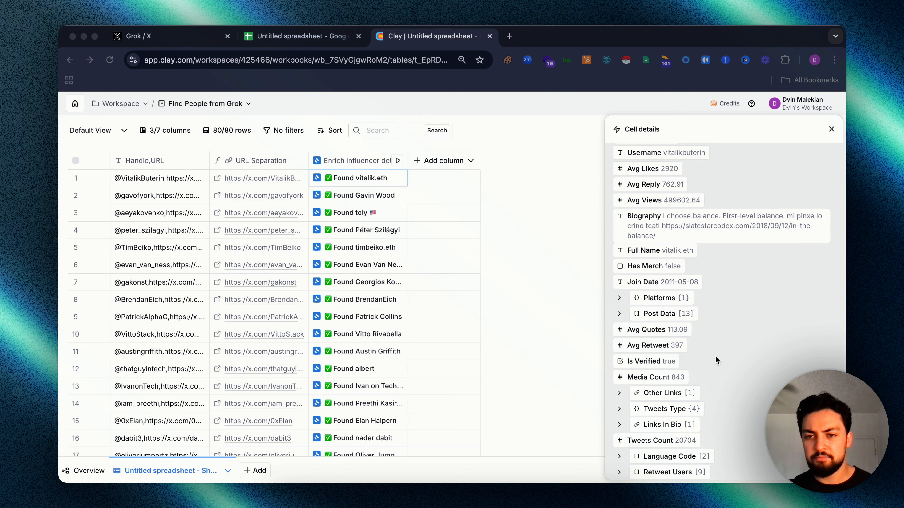
scroll(715, 356, "up", 4)
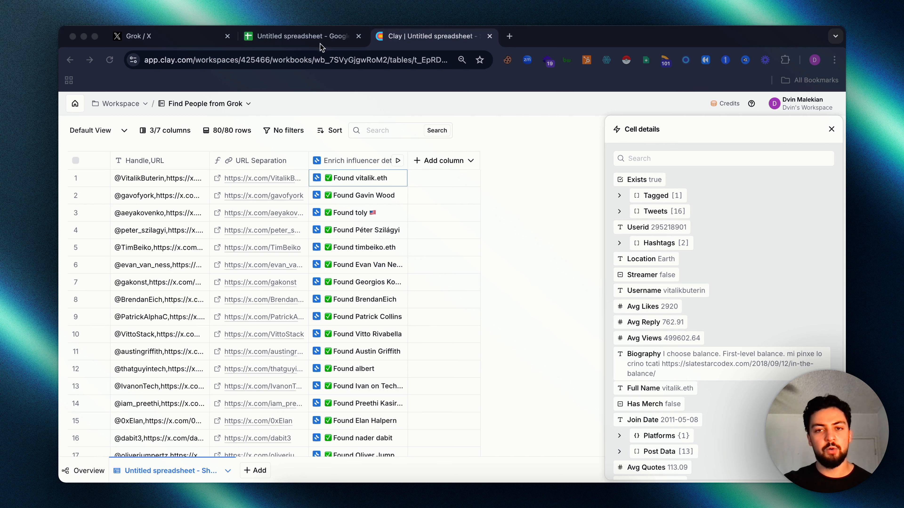
- Close the cell details, search the enrichments for "influe" and add Find creator personal email from Influencers.club
left_click(830, 129)
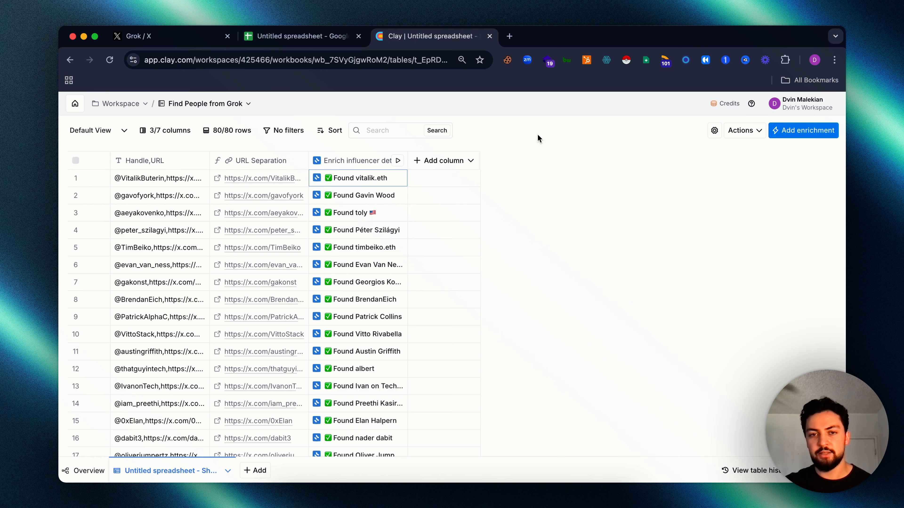
left_click(812, 131)
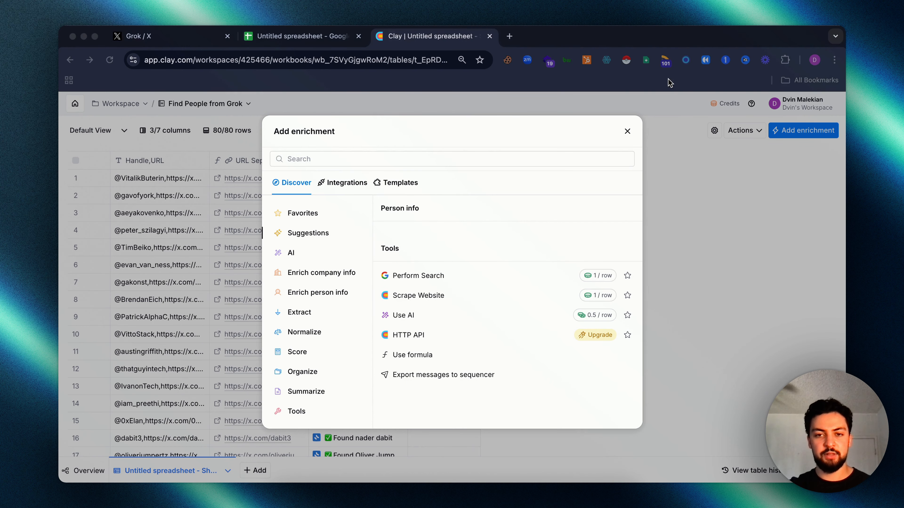
type("influe")
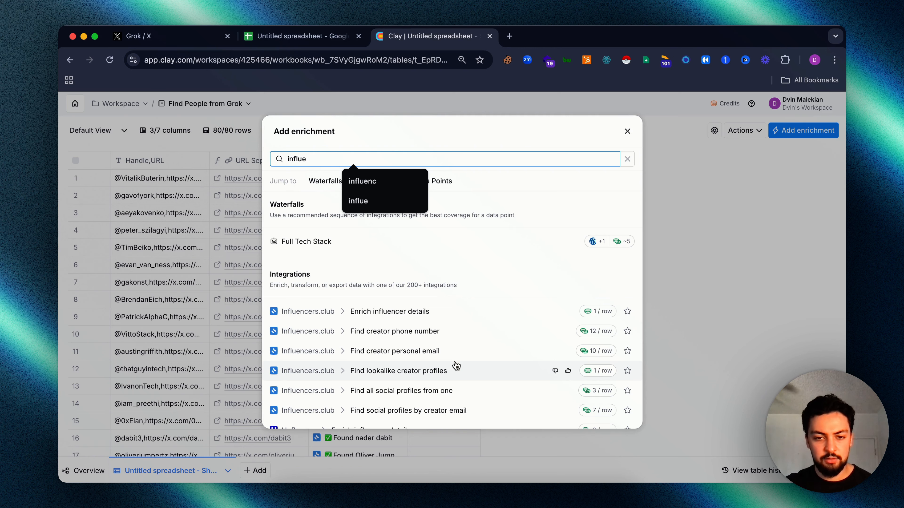
left_click(428, 357)
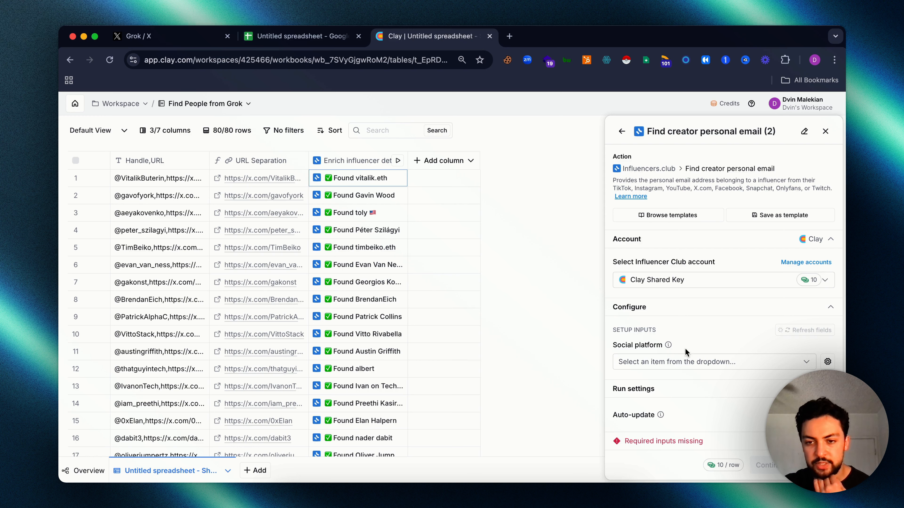
- Set the social platform to X.com with URL Extraction as the username or profile URL, and save the personal email enrichment
left_click(687, 362)
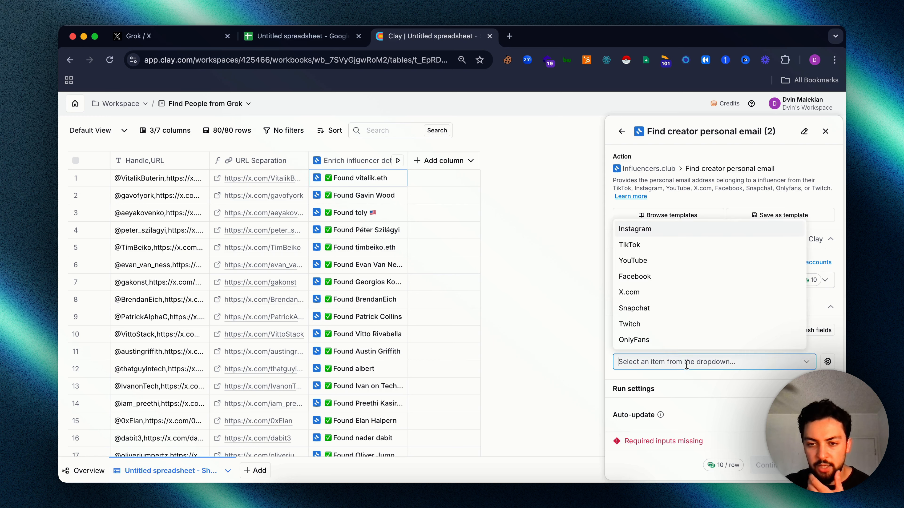
left_click(645, 292)
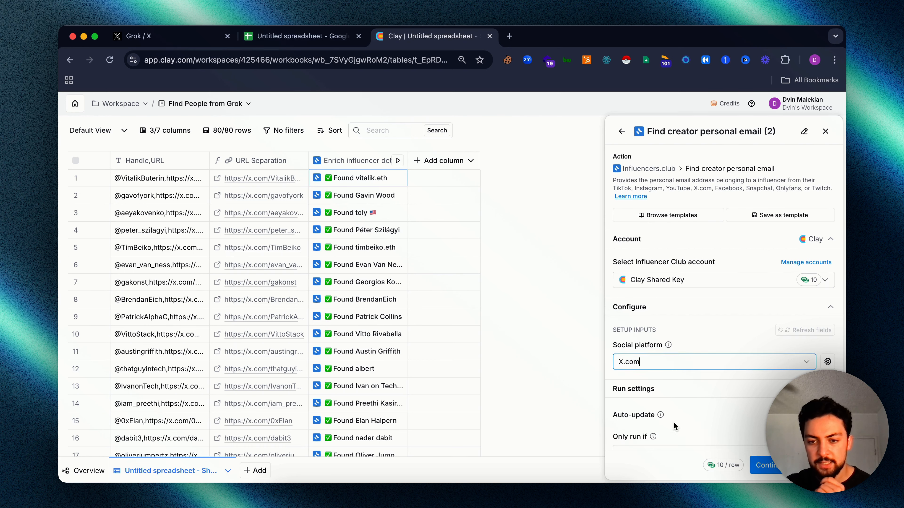
scroll(673, 422, "down", 2)
left_click(683, 361)
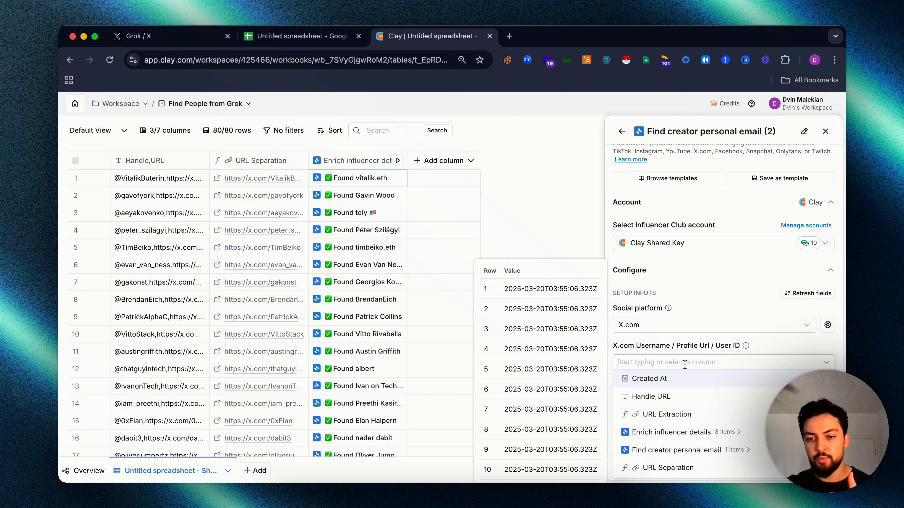
left_click(689, 414)
left_click(756, 458)
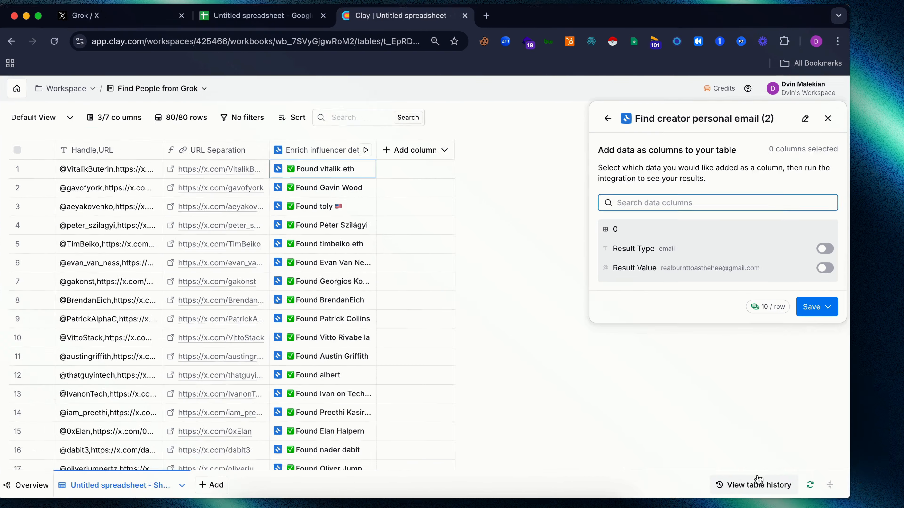
left_click(812, 305)
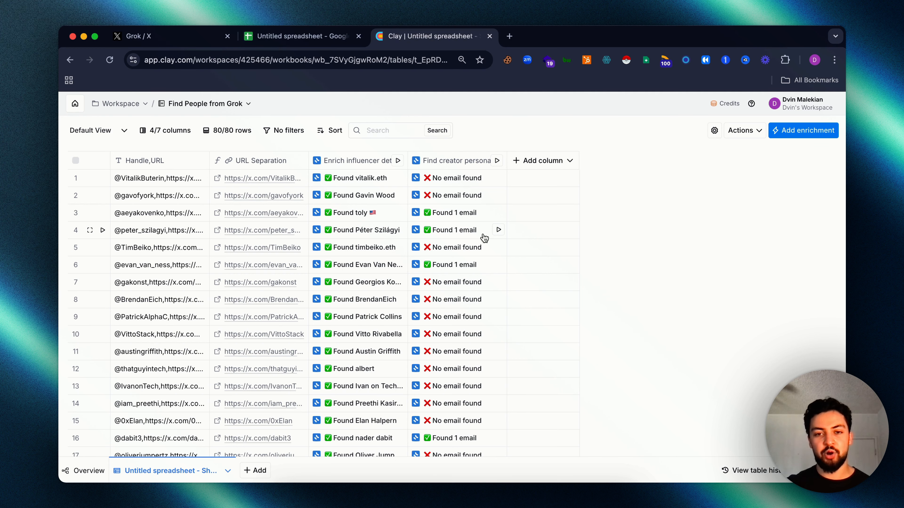
- Look through the Find creator personal email results across all the table's rows
scroll(484, 237, "down", 5)
scroll(483, 233, "down", 2)
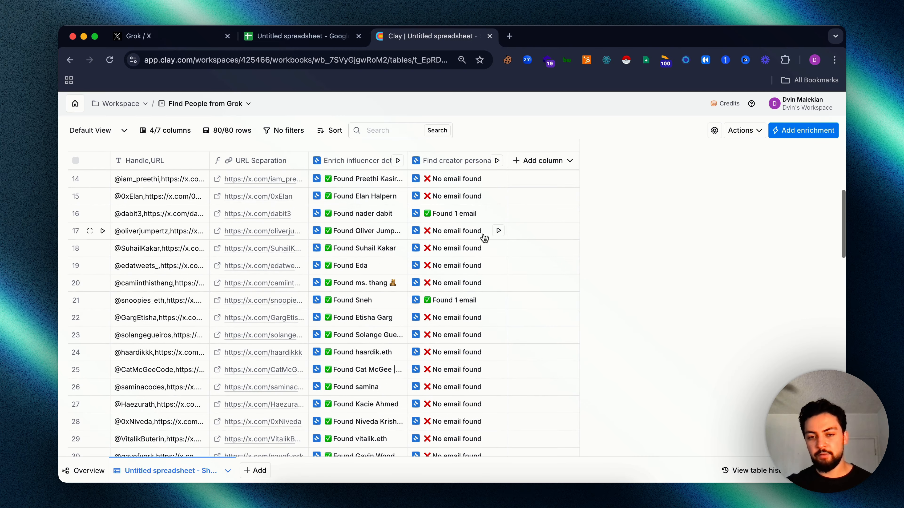
scroll(483, 233, "down", 6)
scroll(484, 238, "down", 10)
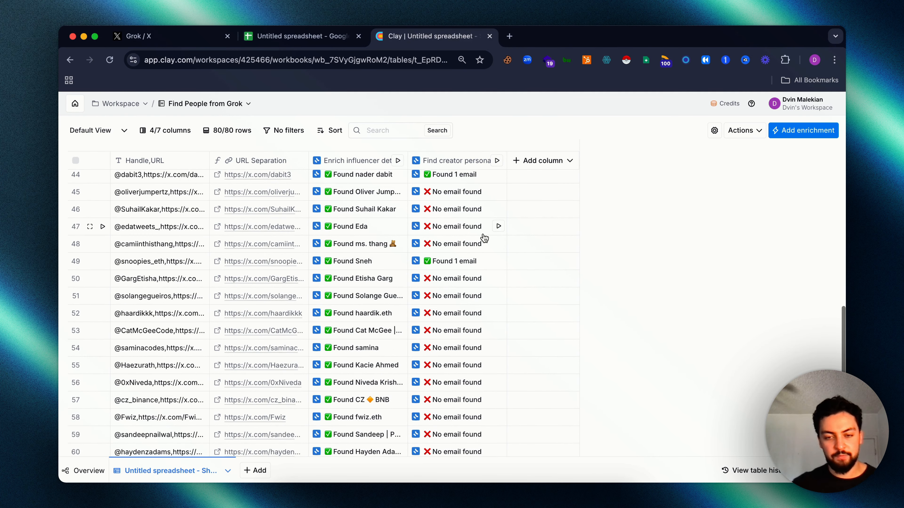
scroll(484, 238, "down", 2)
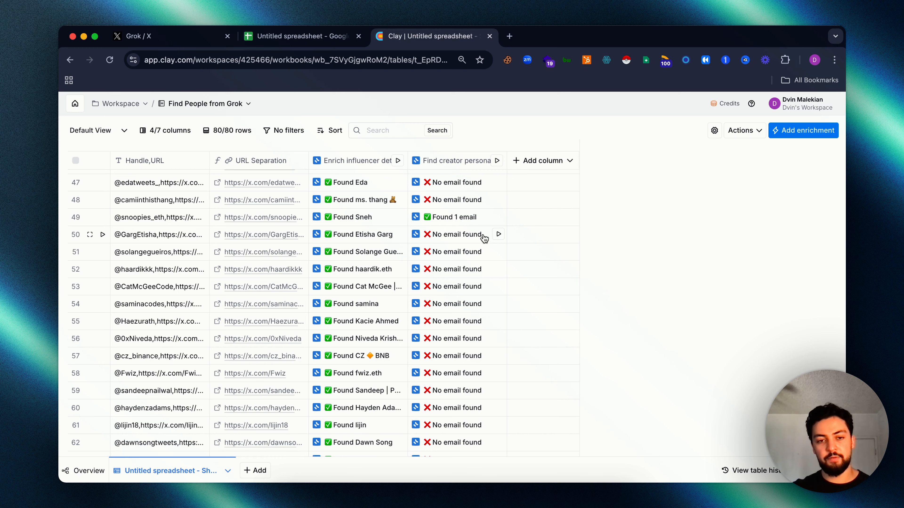
scroll(484, 238, "down", 5)
scroll(484, 238, "up", 20)
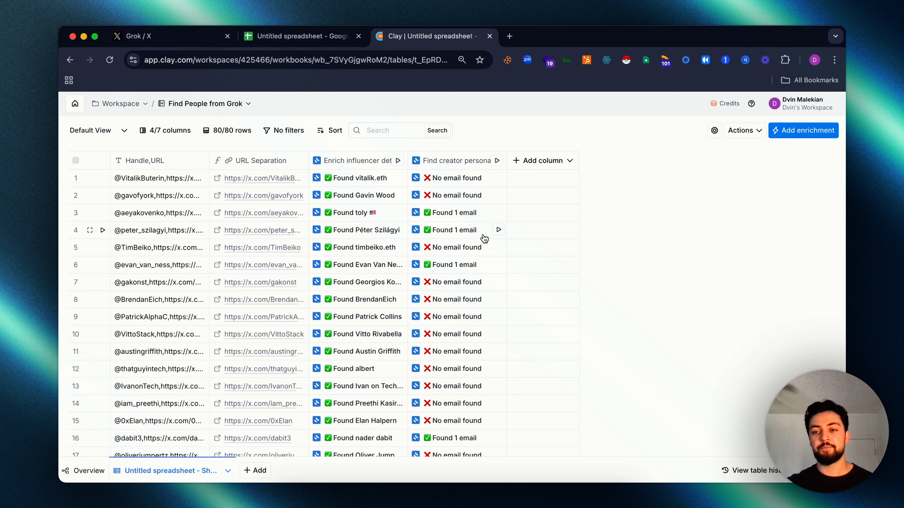
left_click(785, 133)
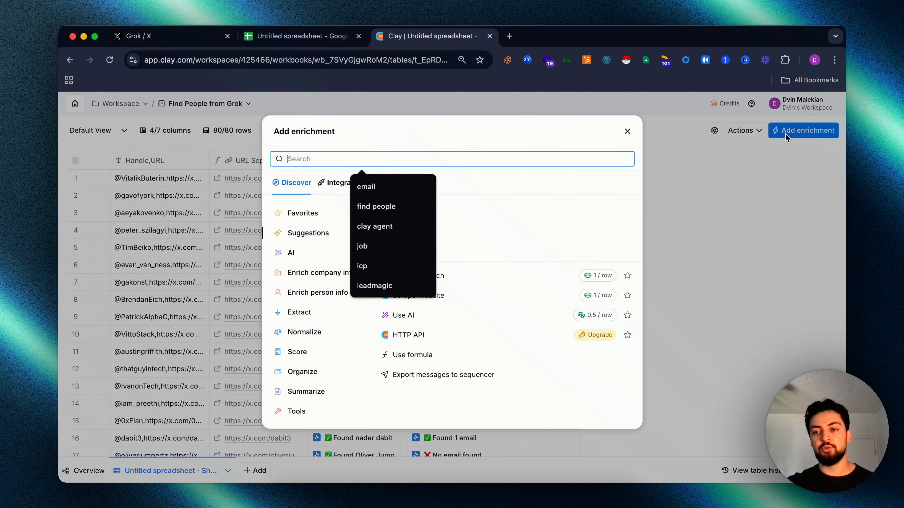
left_click(326, 257)
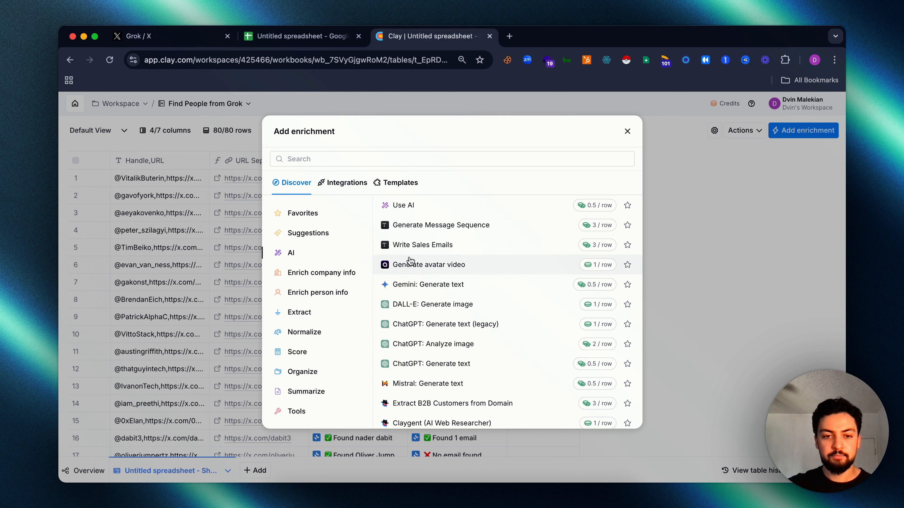
scroll(502, 296, "down", 5)
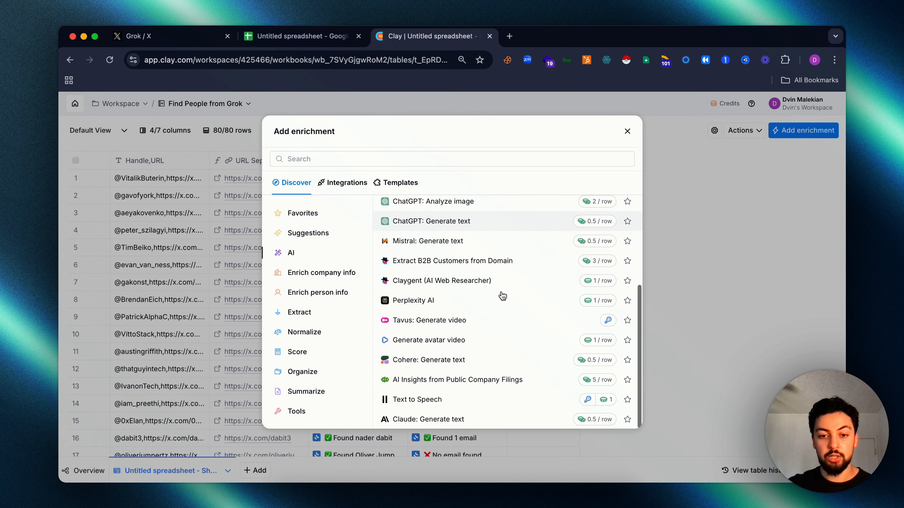
scroll(502, 296, "up", 5)
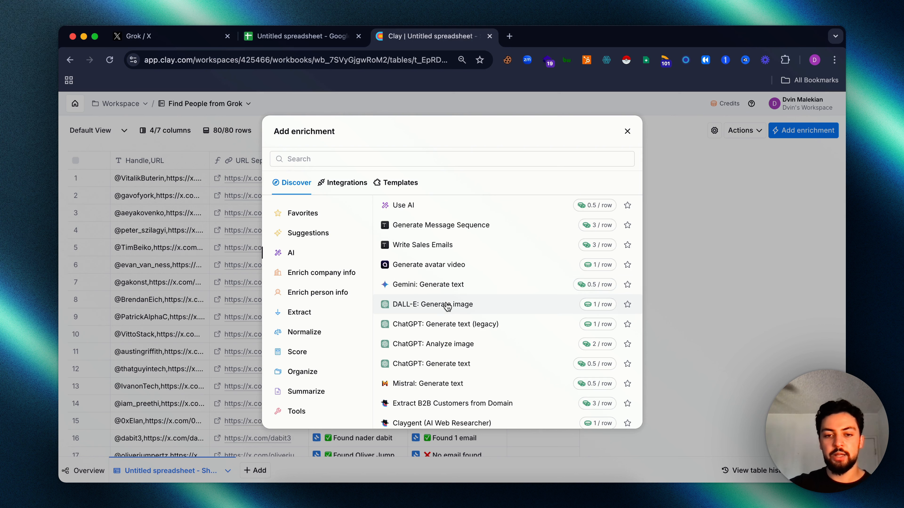
left_click(449, 327)
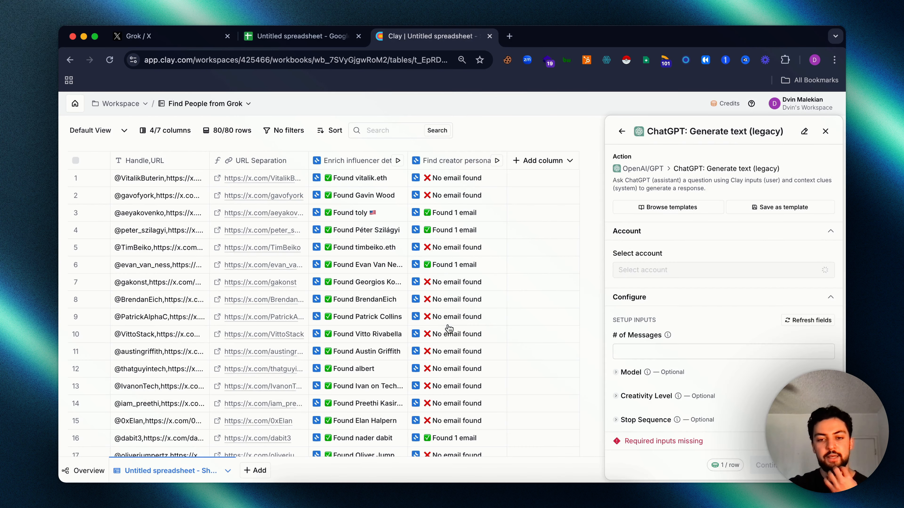
left_click(710, 269)
left_click(701, 244)
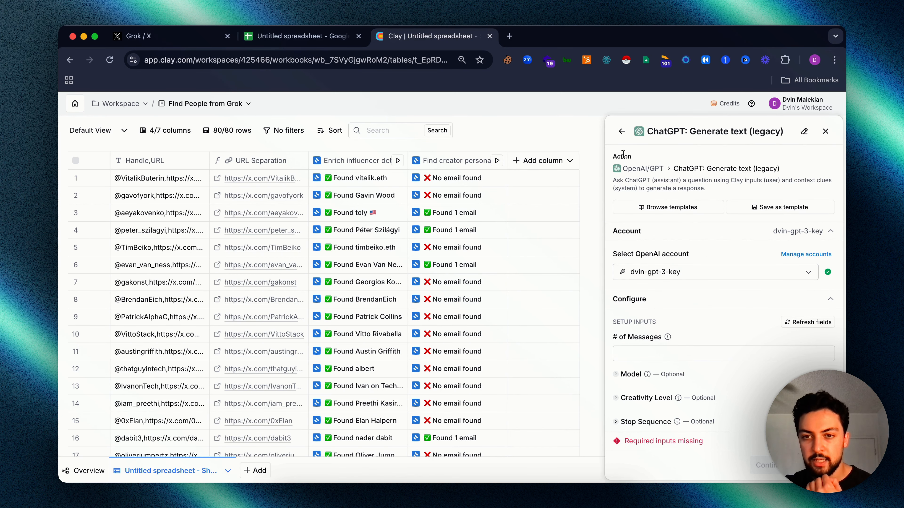
left_click(622, 131)
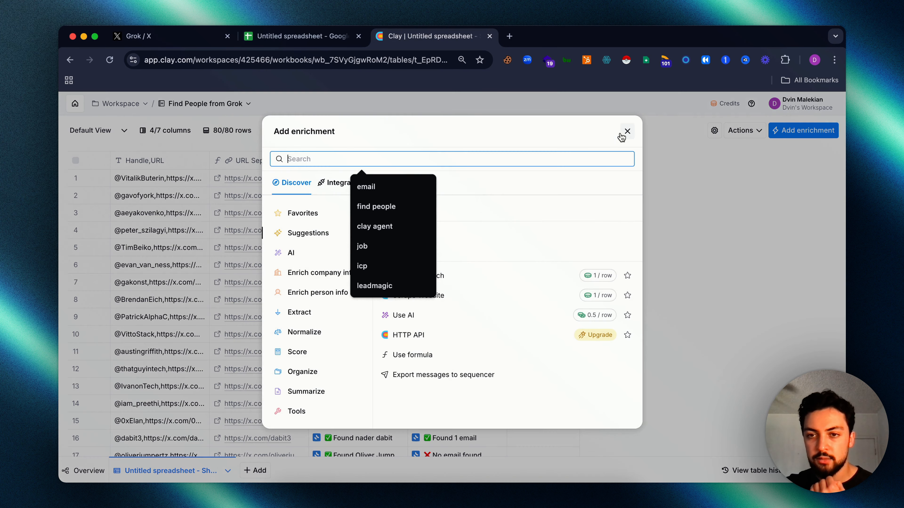
- Add a Use AI enrichment for content creation and manipulation with the Anthropic > Claude 3.5 Haiku model
left_click(389, 321)
left_click(758, 192)
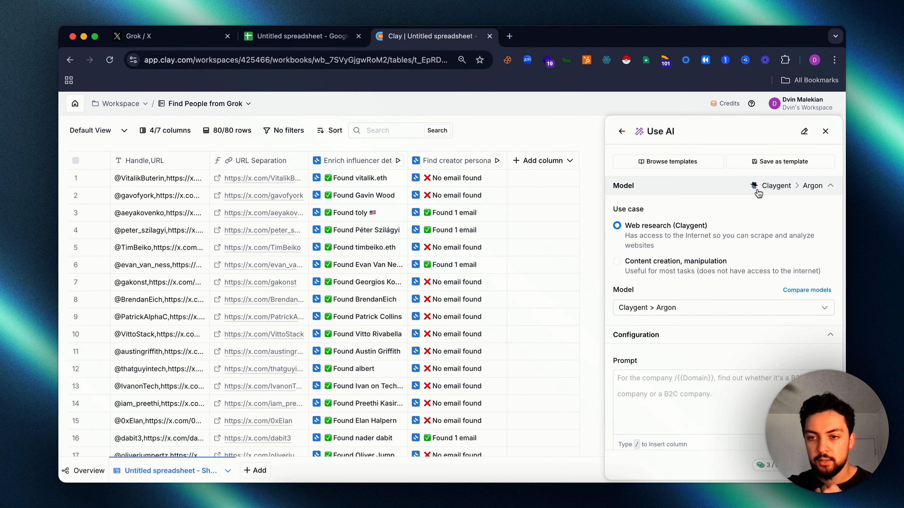
left_click(696, 263)
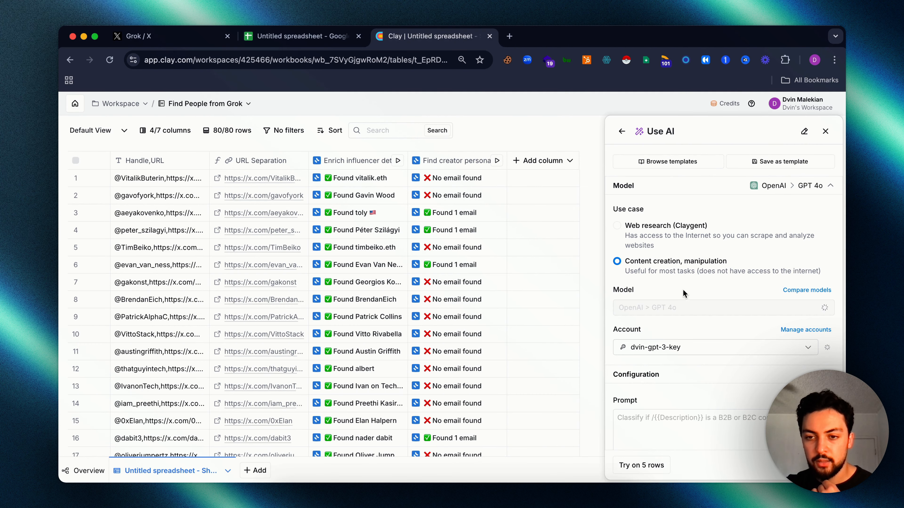
left_click(682, 306)
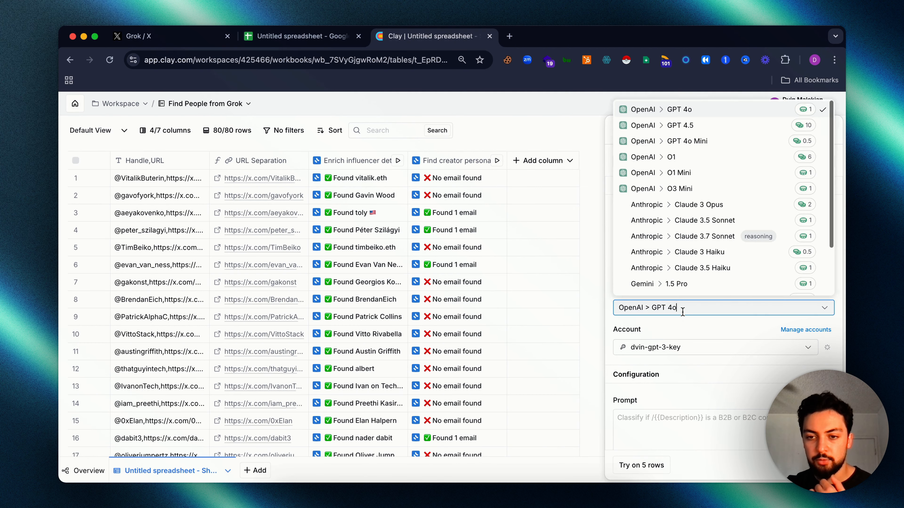
left_click(690, 267)
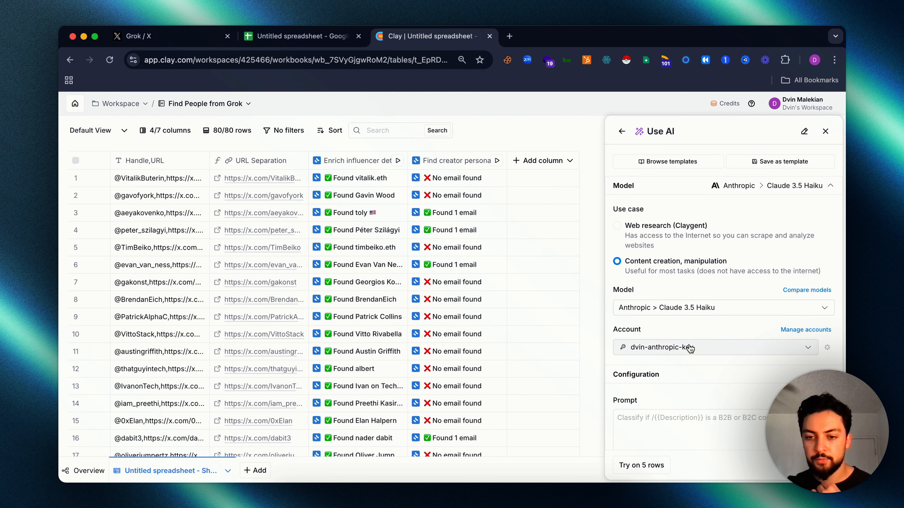
- Choose the Clay-managed Anthropic account for the Use AI enrichment
scroll(658, 374, "down", 2)
left_click(679, 407)
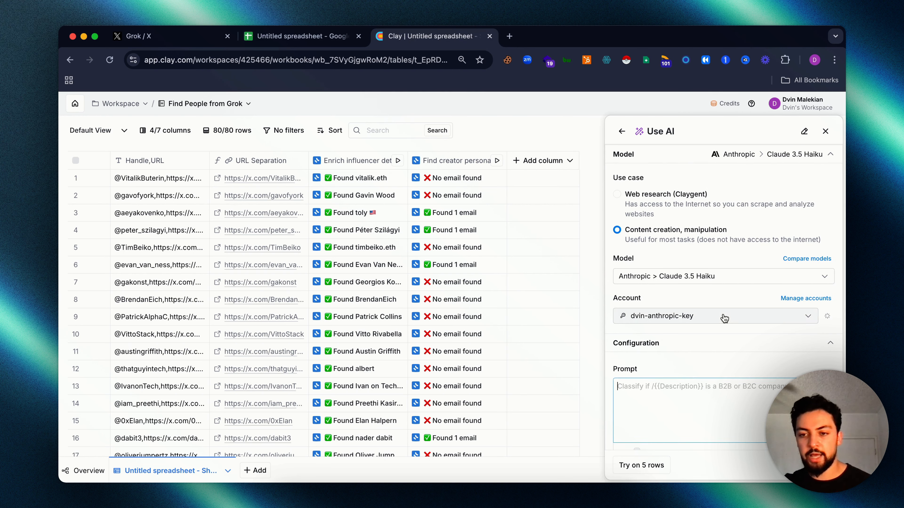
left_click(713, 316)
left_click(706, 340)
- Begin the prompt with "write me a cold email to" followed by a reference to the Enrich influencer details column
left_click(683, 388)
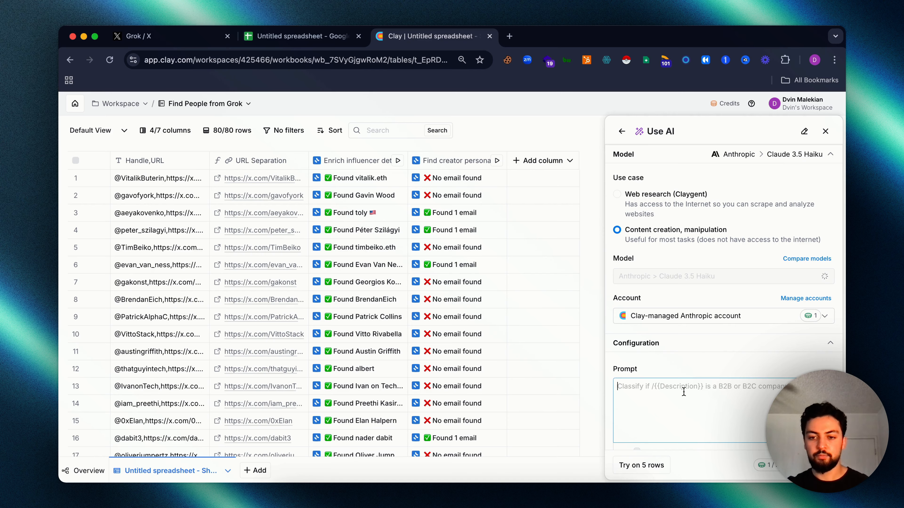
type("write me ")
type("a cold email ")
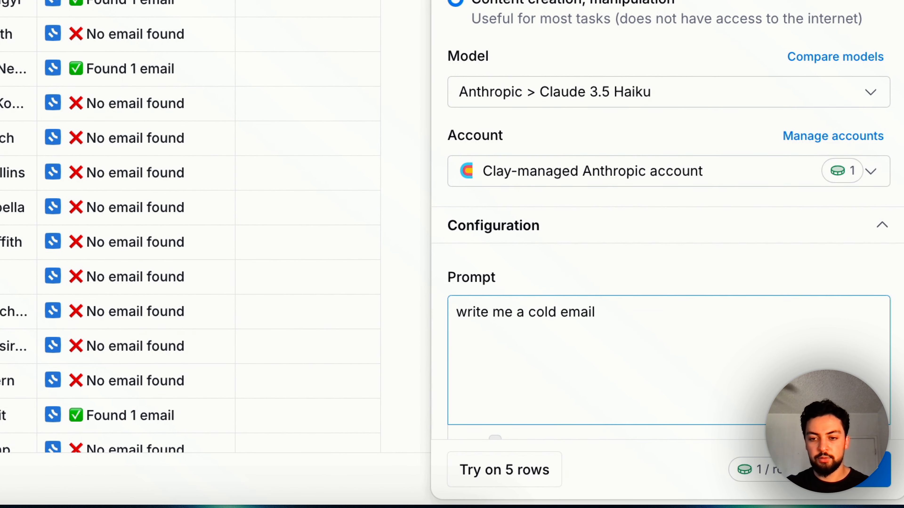
type("to /")
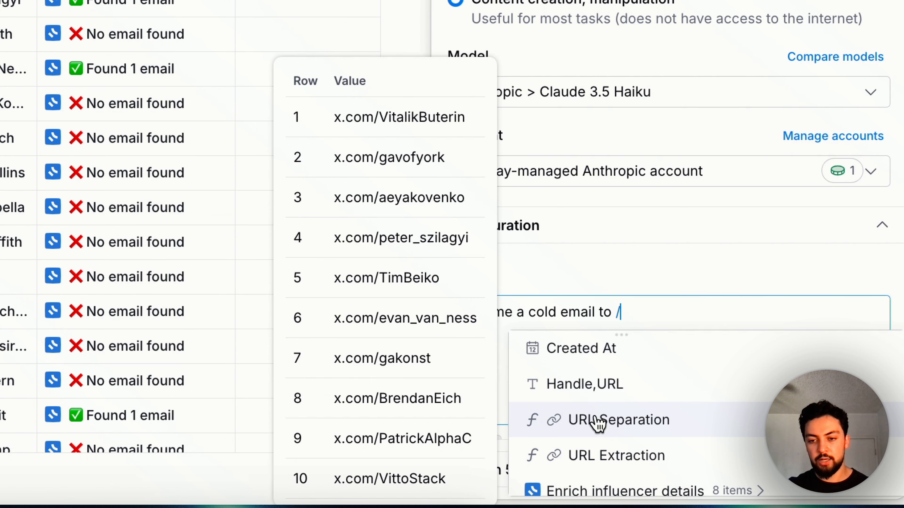
scroll(598, 423, "down", 1)
mouse_move(608, 456)
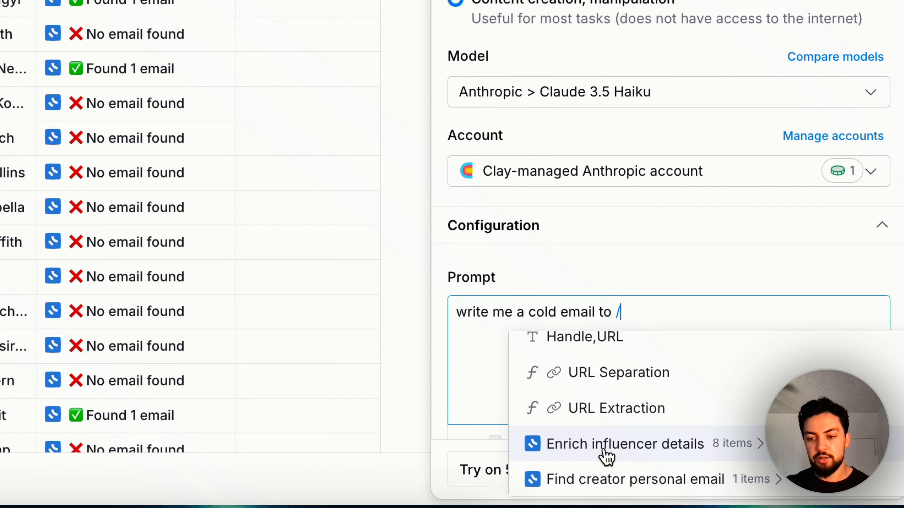
left_click(607, 457)
left_click(619, 399)
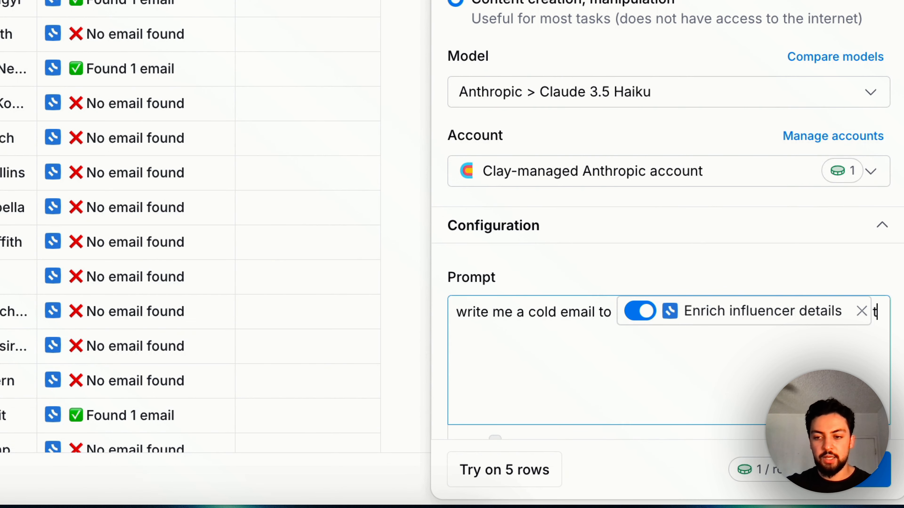
- Continue the prompt on a new line with "talking about how they could use a soultion like ours for lead generation"
key("Return")
type("talking about ho")
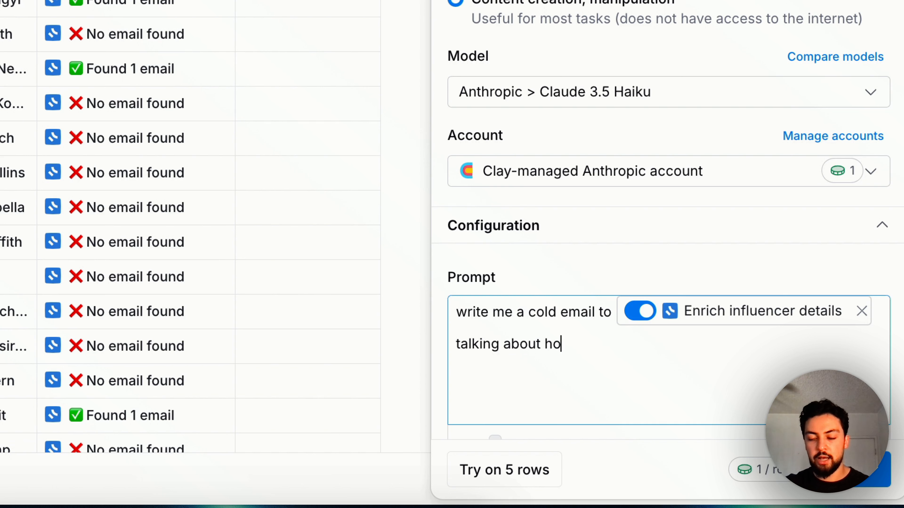
type("w they coul")
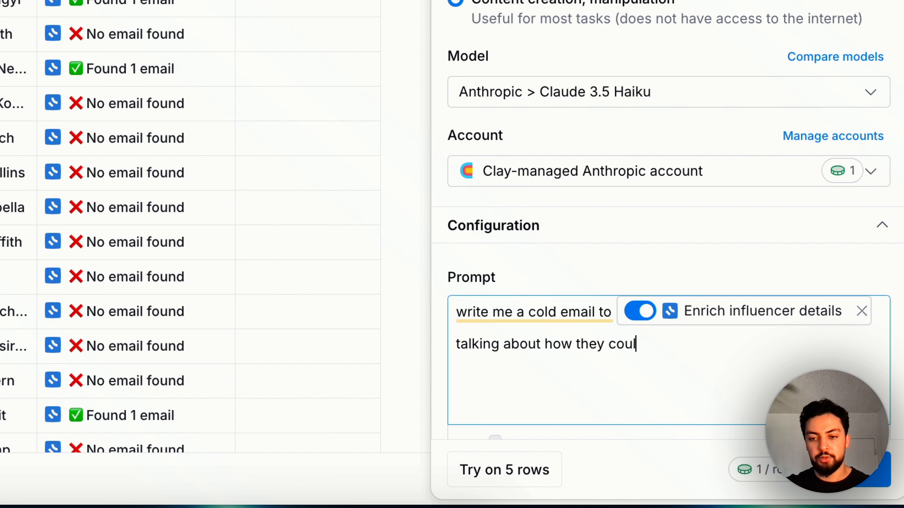
type("d use a soul")
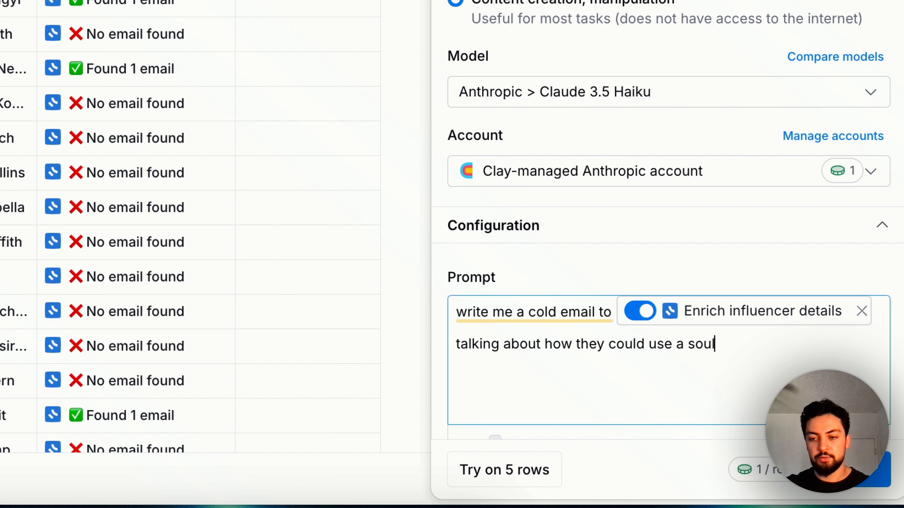
type("tion like ours for lead ge")
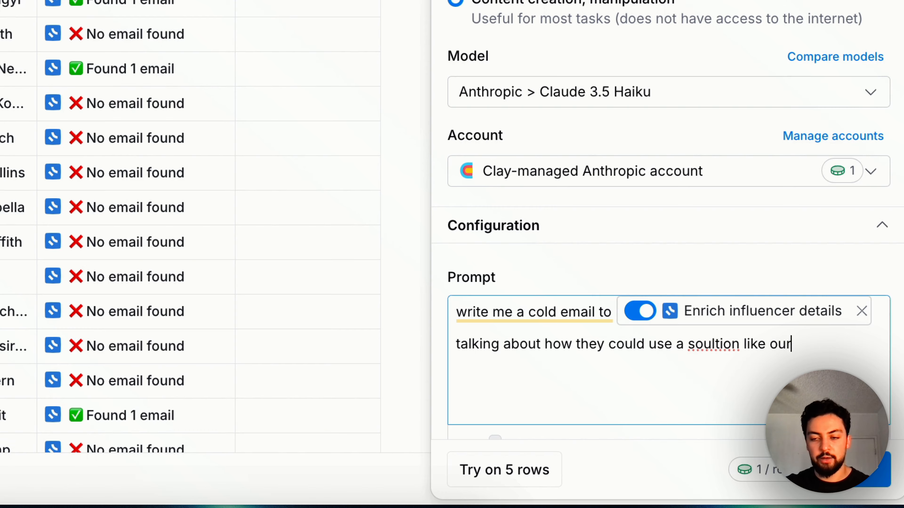
type("neration")
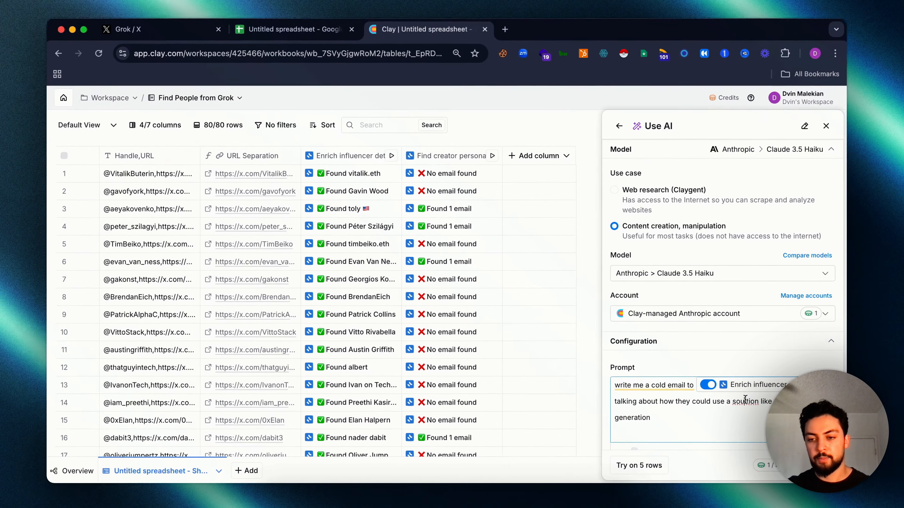
- Correct the misspelled "soultion" to "solution" in the prompt and save the Use AI enrichment without running it
right_click(726, 344)
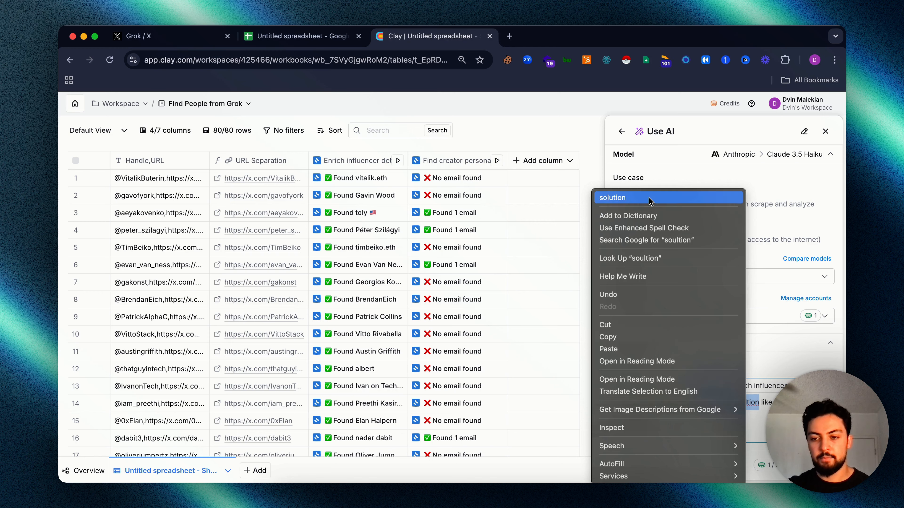
left_click(612, 198)
left_click(813, 465)
left_click(812, 465)
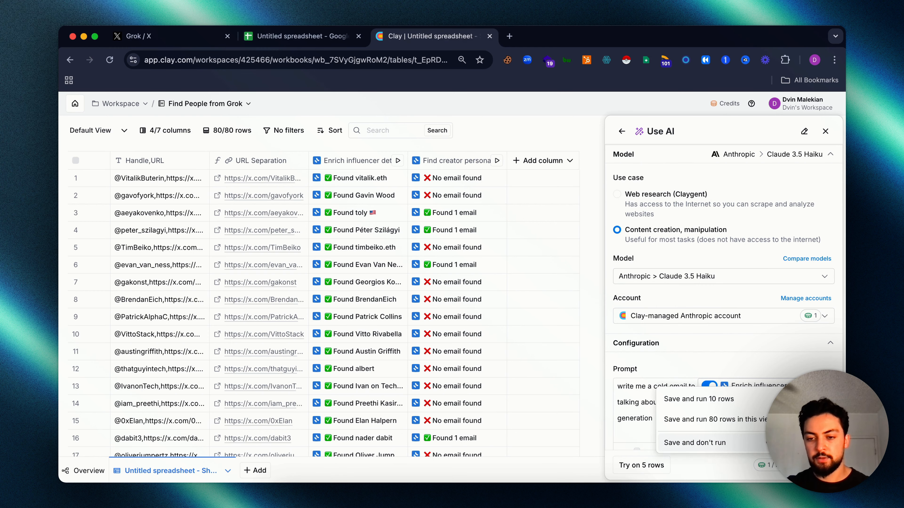
left_click(793, 443)
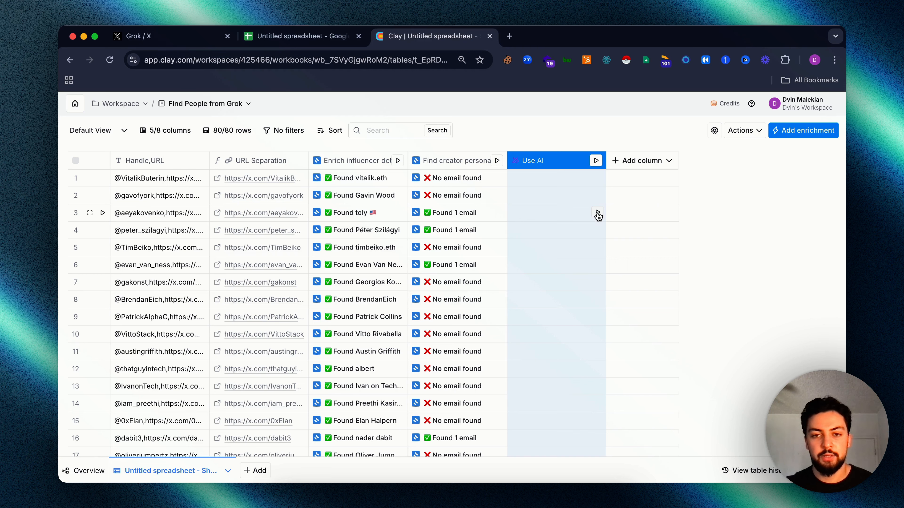
- Run the AI cold email column only for rows 3, 4 and 6, where a personal email was found
left_click(598, 214)
left_click(597, 231)
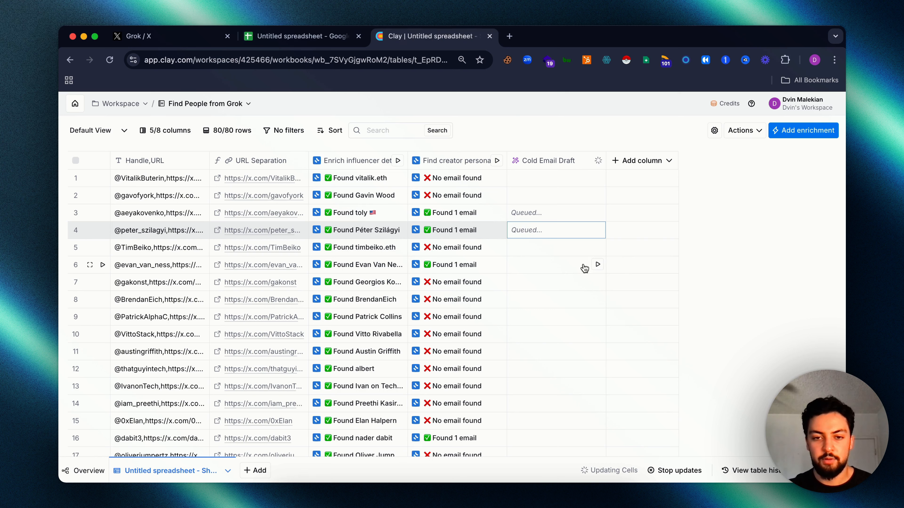
left_click(597, 266)
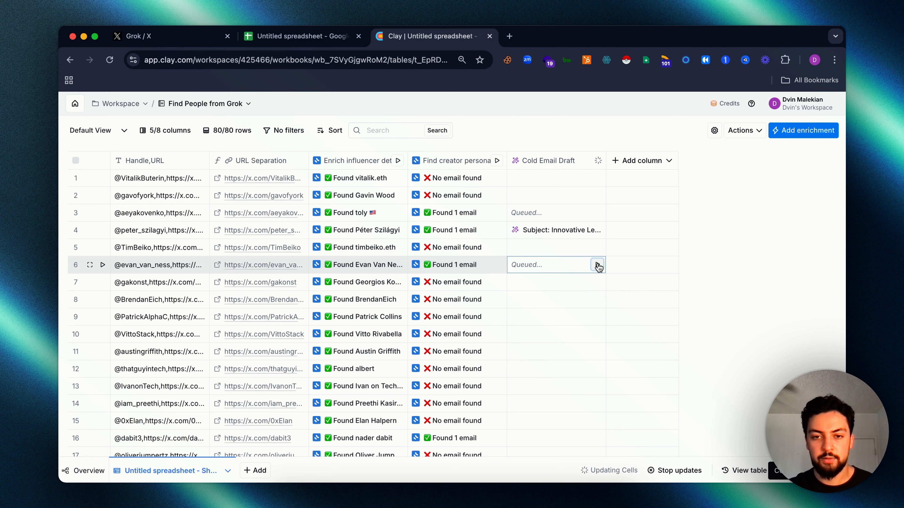
- Review the full cold email responses generated for rows 3 and 4, and close the cell details
left_click(565, 215)
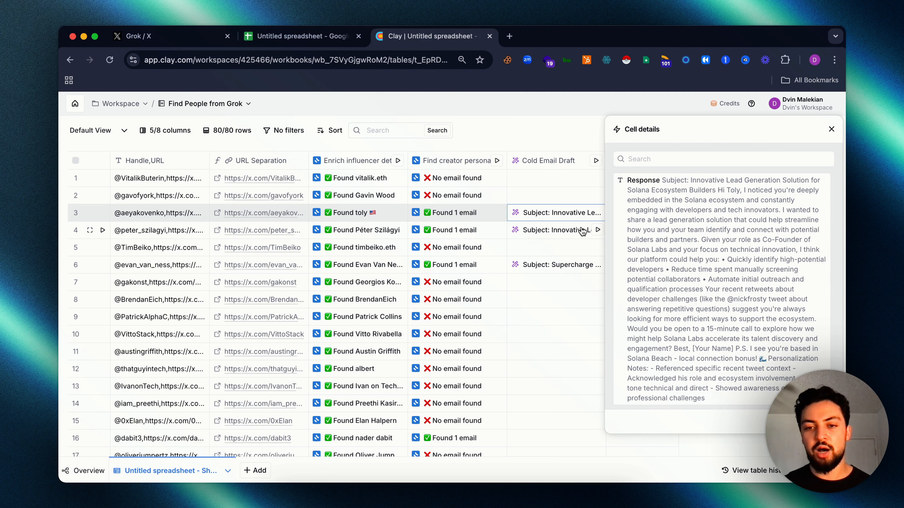
left_click(582, 231)
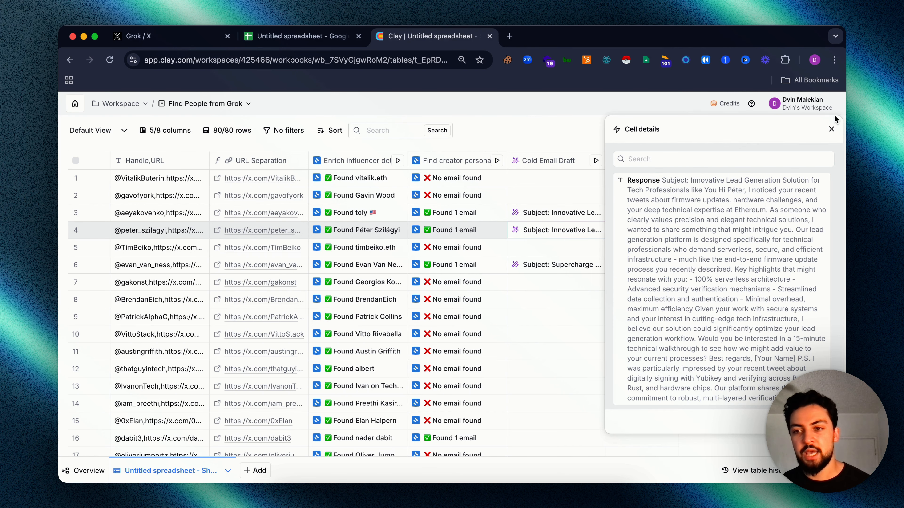
left_click(831, 130)
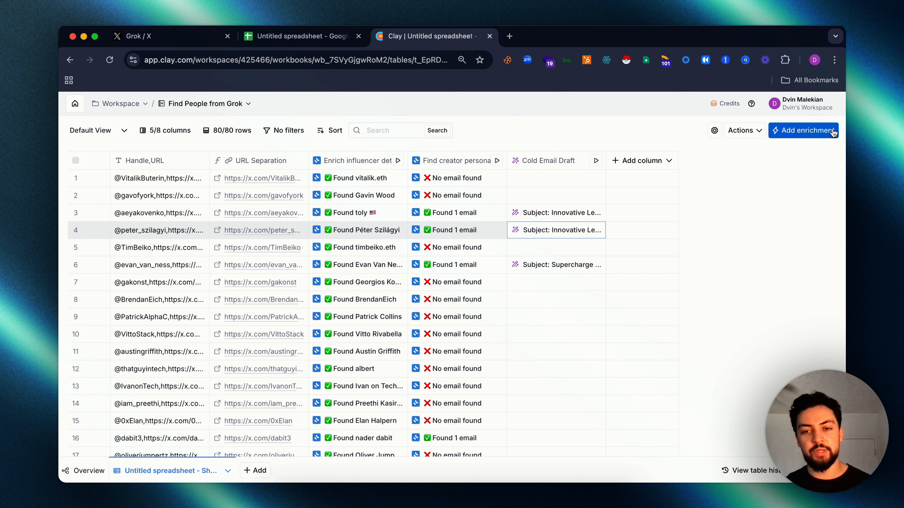